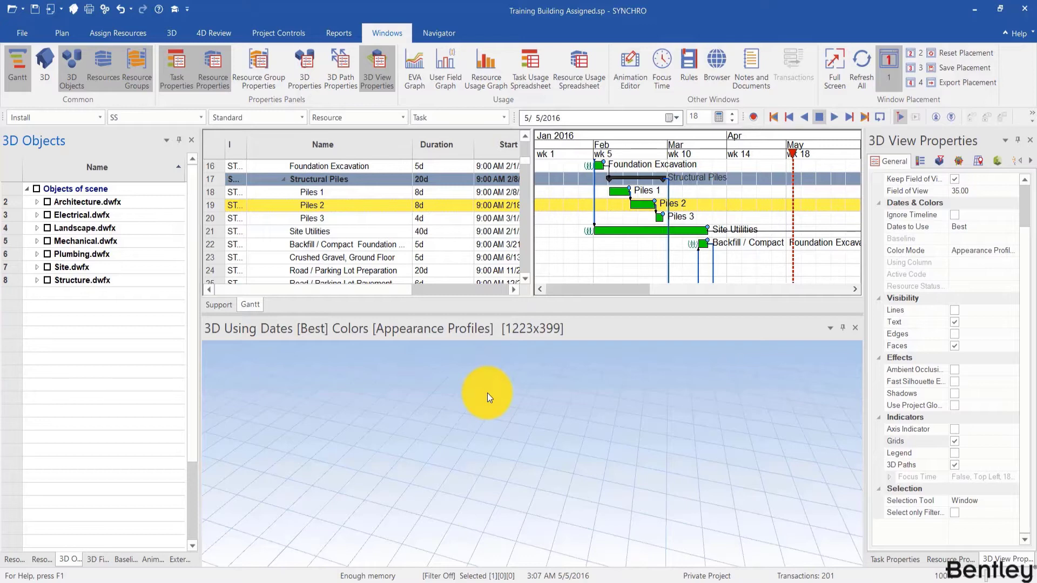
Step: Show all of the site's model files in the 3D view and tilt the view closer
{"action": "left_click", "coordinate": [36, 188]}
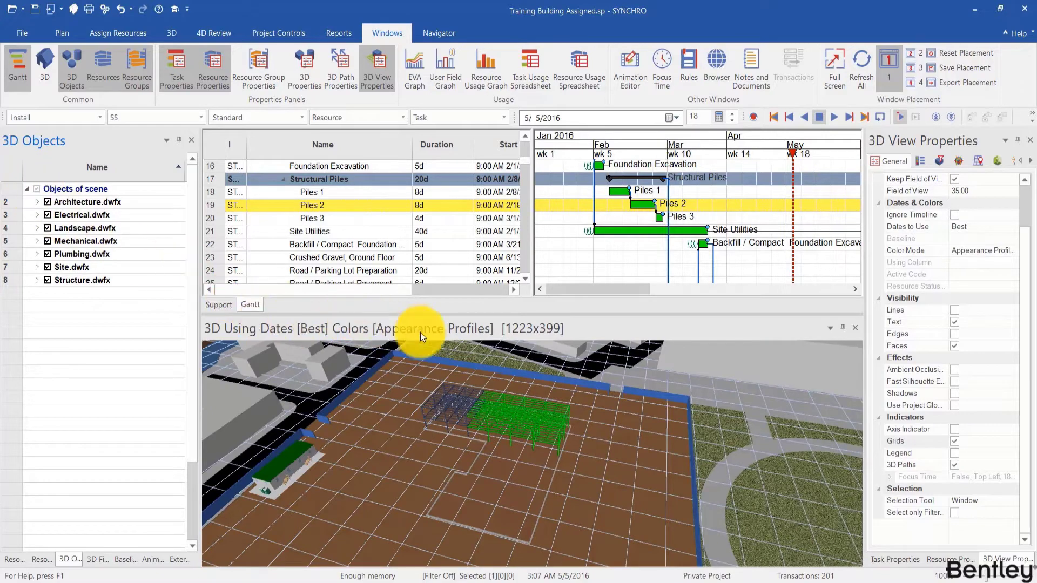
{"action": "left_click_drag", "start_coordinate": [528, 429], "coordinate": [605, 455]}
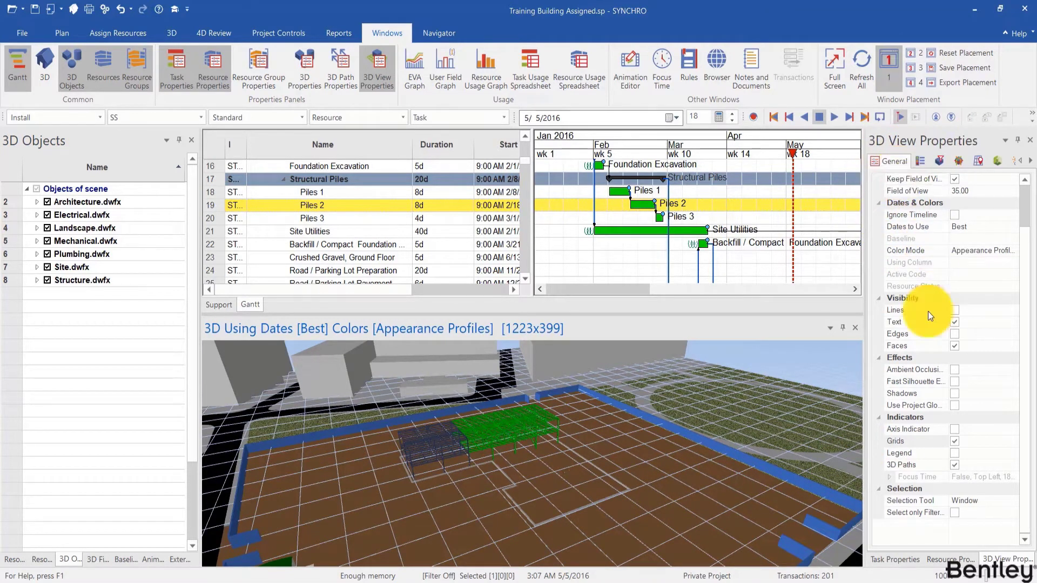
Step: Hide the grid lines in the 3D view
{"action": "left_click", "coordinate": [956, 442]}
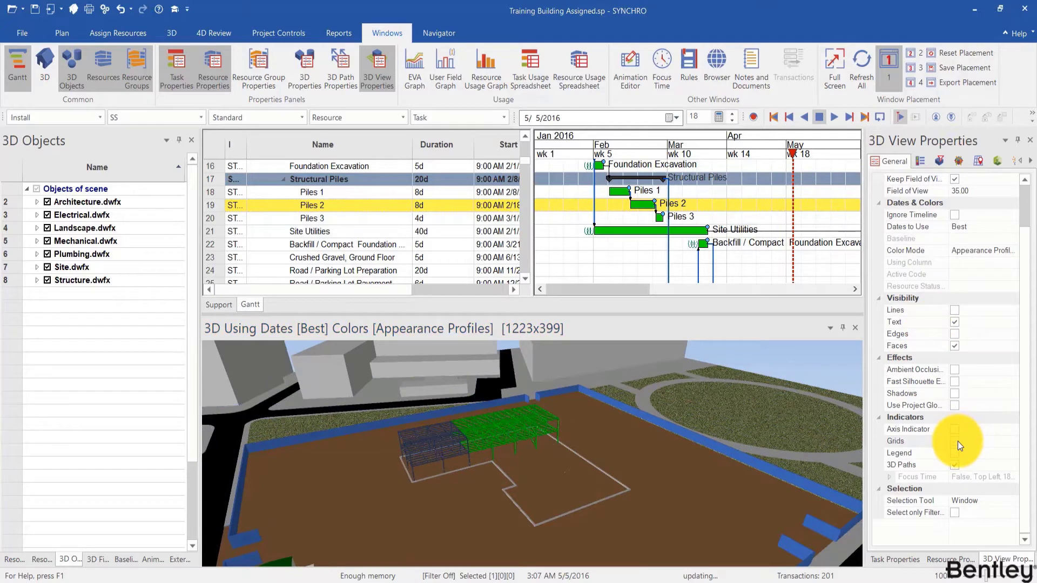
{"action": "right_click", "coordinate": [587, 465]}
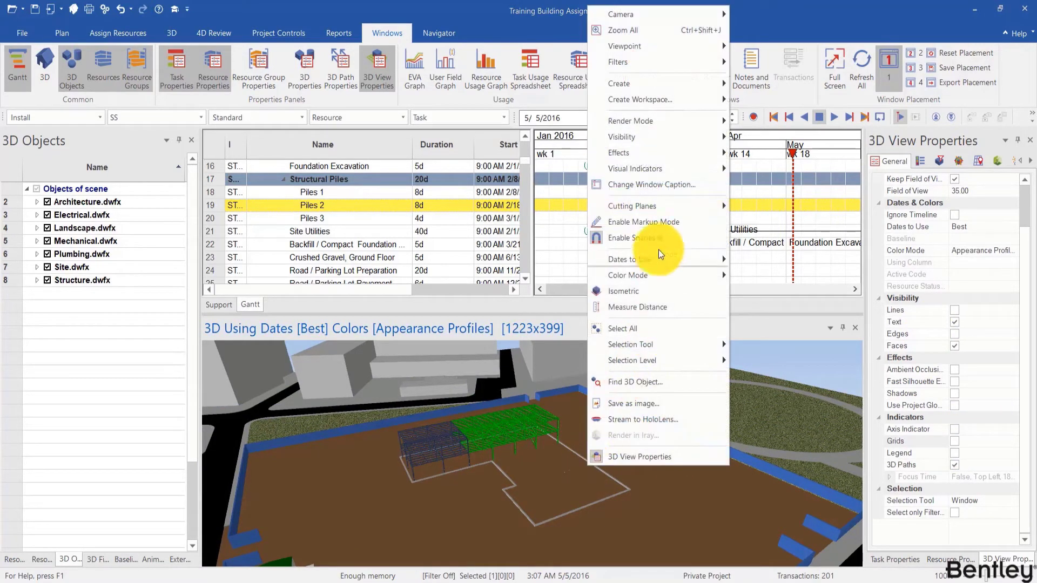
{"action": "mouse_move", "coordinate": [670, 172]}
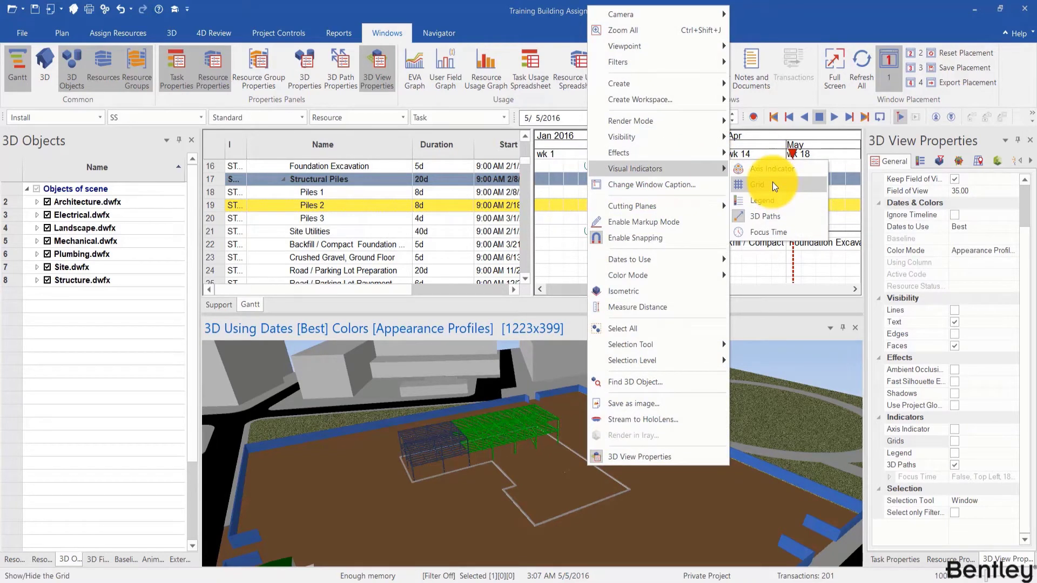
{"action": "left_click", "coordinate": [759, 353]}
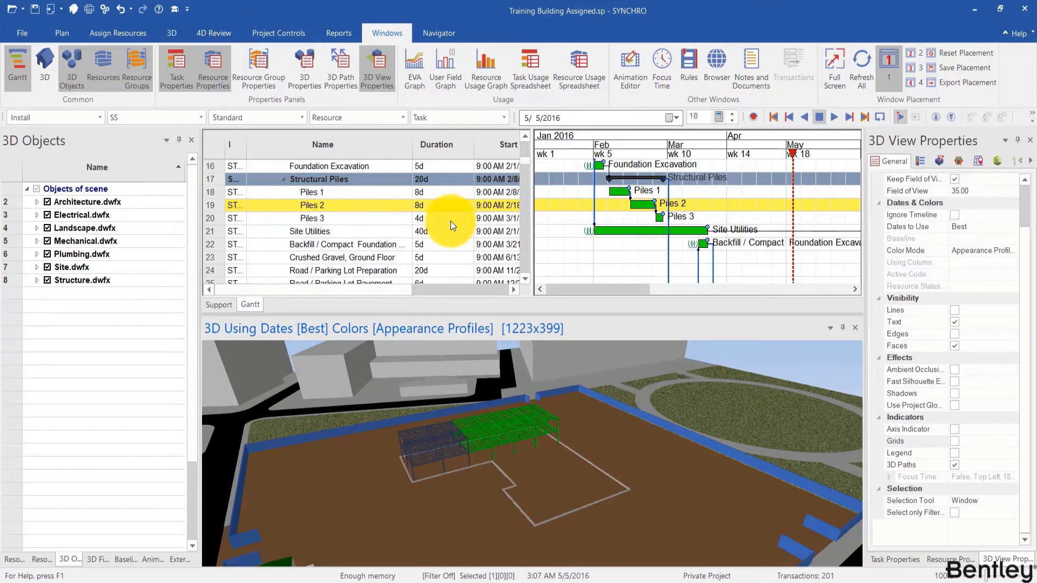
Step: Baseline all tasks as '1 - Baseline 11/18/2020', refreshing the critical path first
{"action": "right_click", "coordinate": [376, 200]}
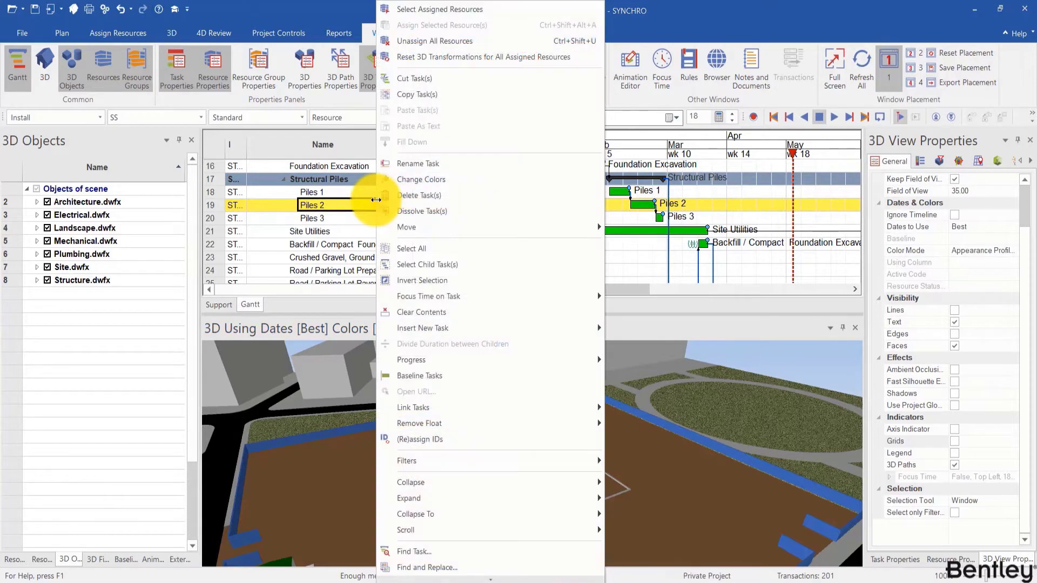
{"action": "left_click", "coordinate": [455, 381]}
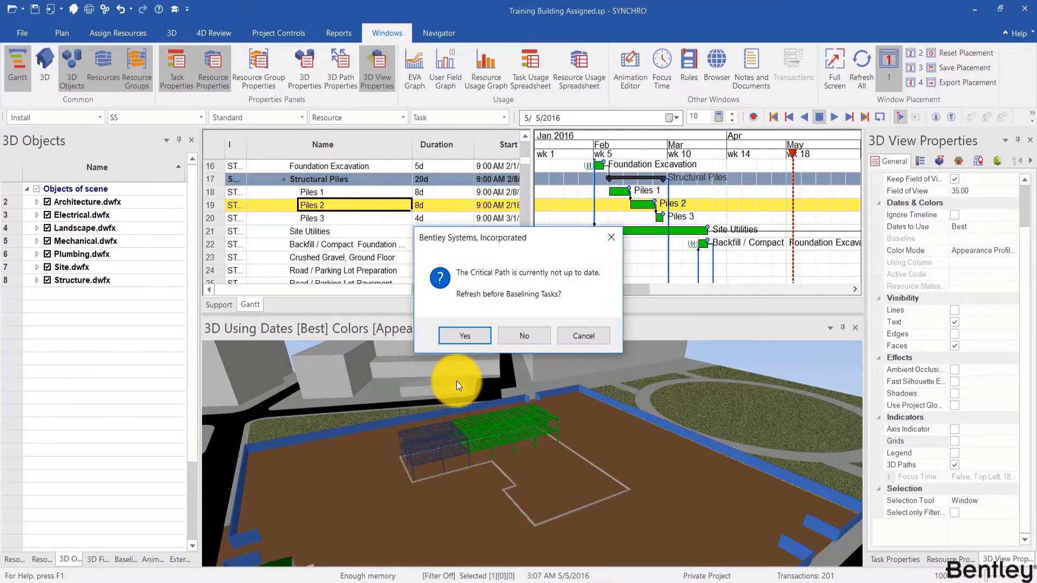
{"action": "left_click", "coordinate": [483, 335]}
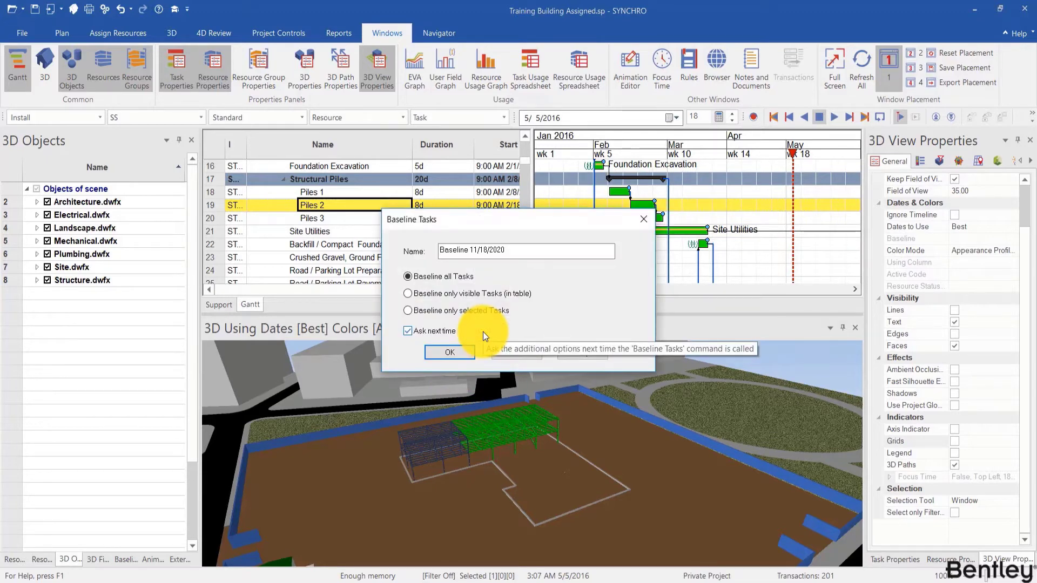
{"action": "left_click", "coordinate": [443, 247]}
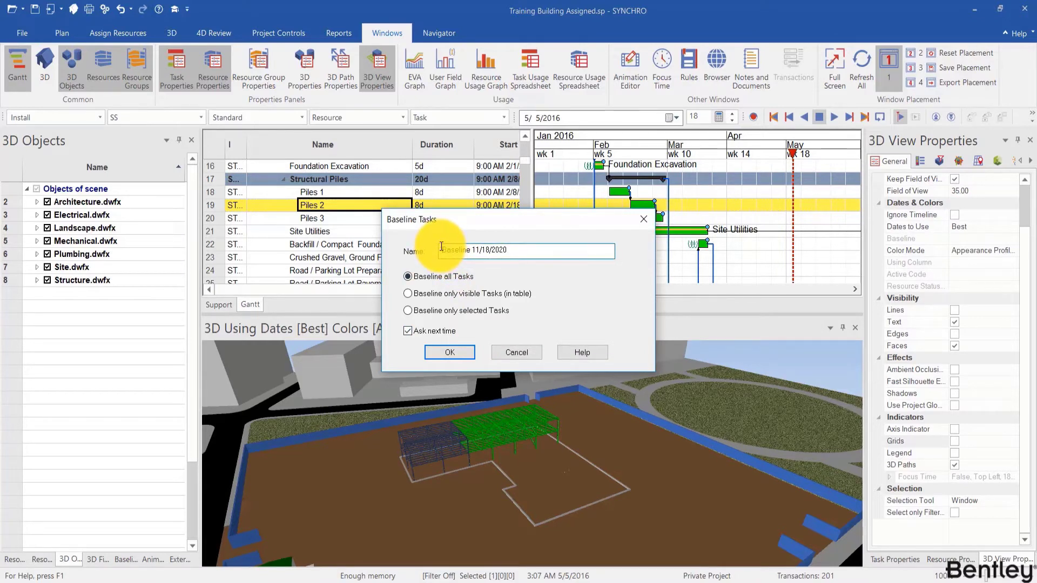
{"action": "type", "text": "-"}
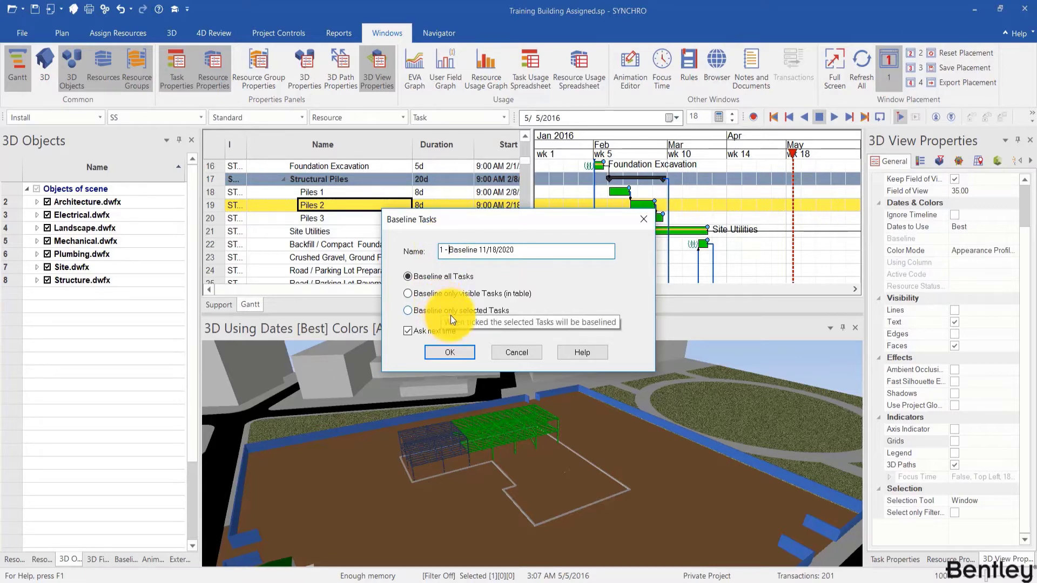
{"action": "left_click", "coordinate": [455, 349]}
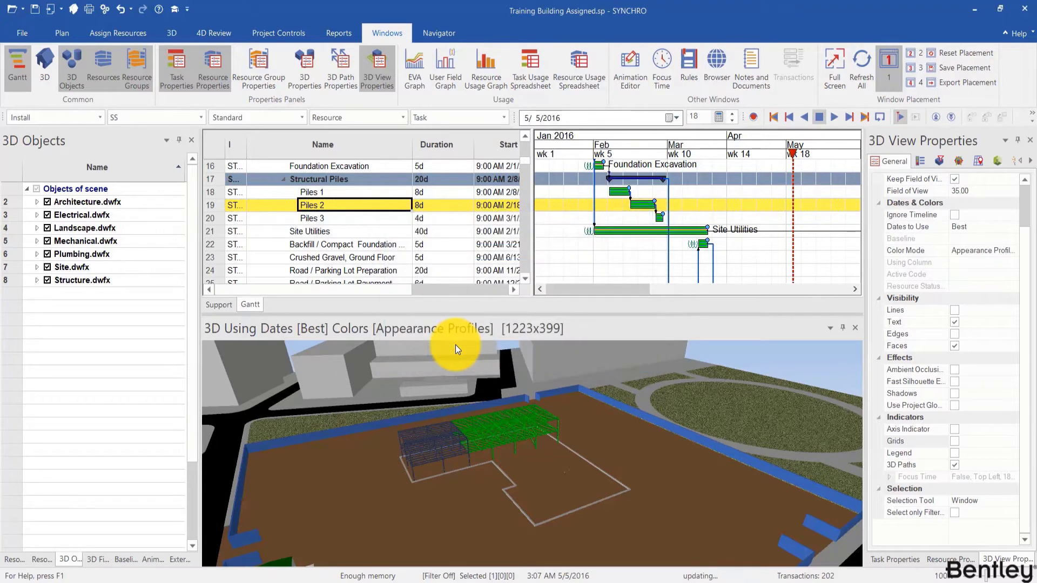
Step: Open Baselines and Scenarios and select '1 - Baseline 11/18/2020', showing its 124 baselined tasks
{"action": "left_click", "coordinate": [438, 29]}
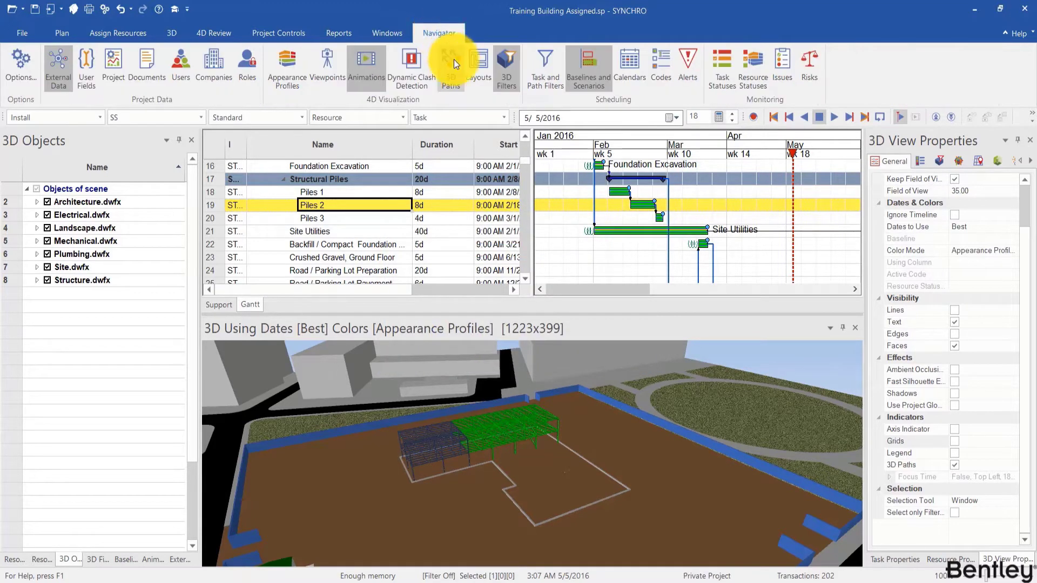
{"action": "left_click", "coordinate": [598, 83]}
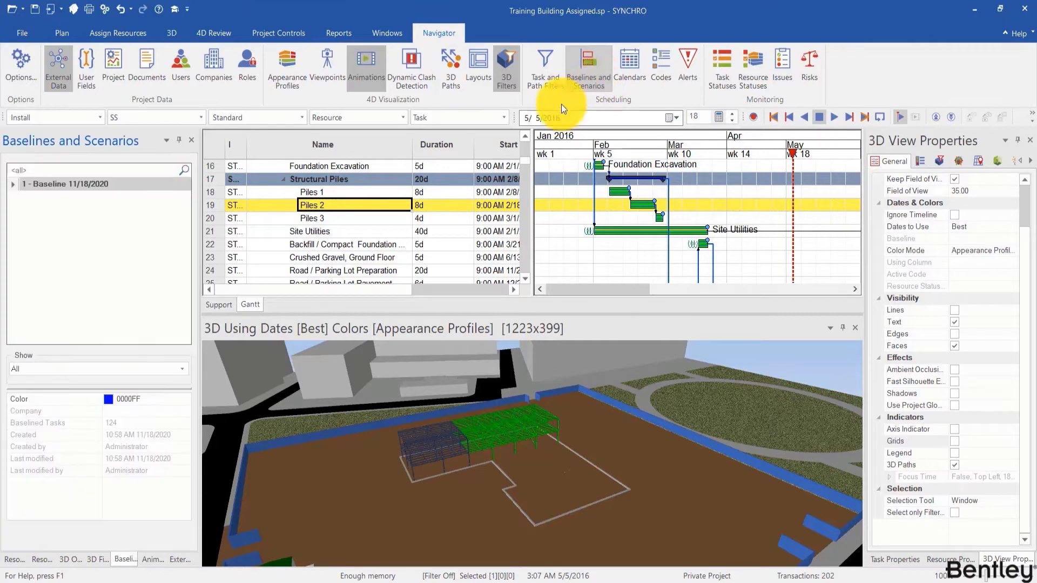
{"action": "left_click", "coordinate": [95, 193]}
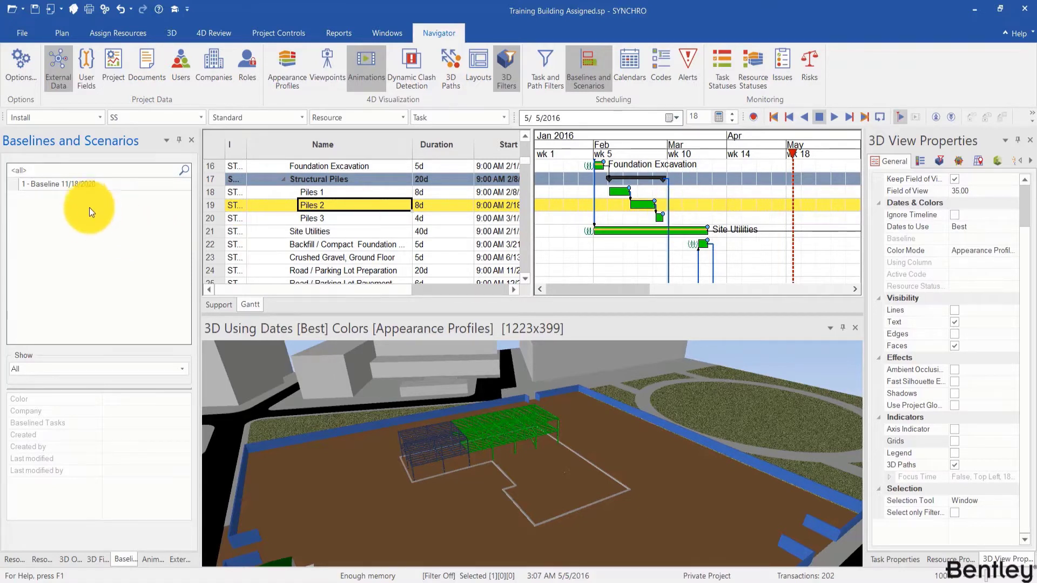
{"action": "left_click", "coordinate": [98, 182]}
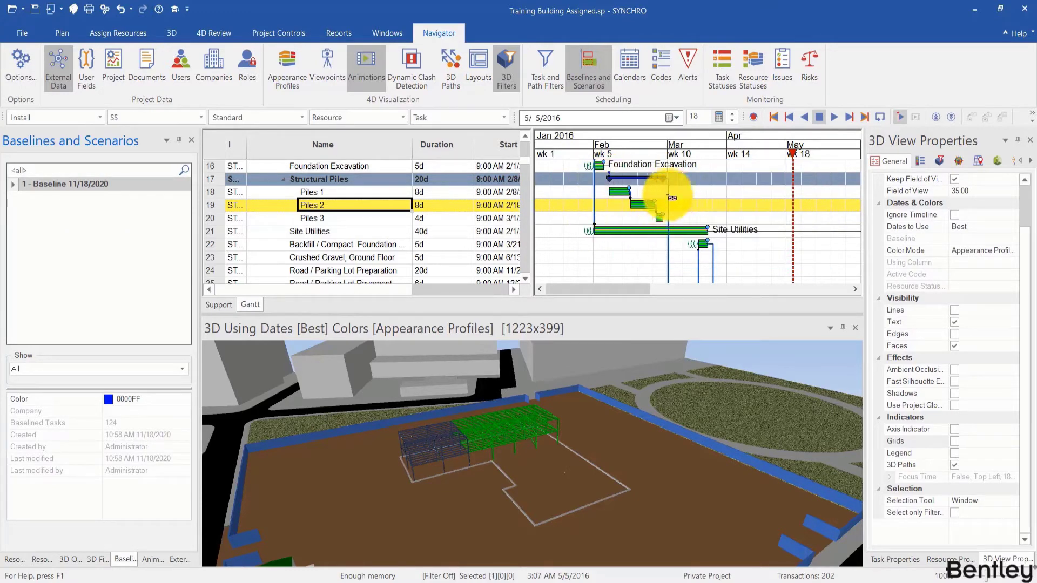
Step: Move Piles 2 to start 3/15/2016 and reschedule the project
{"action": "left_click_drag", "start_coordinate": [648, 204], "coordinate": [730, 221]}
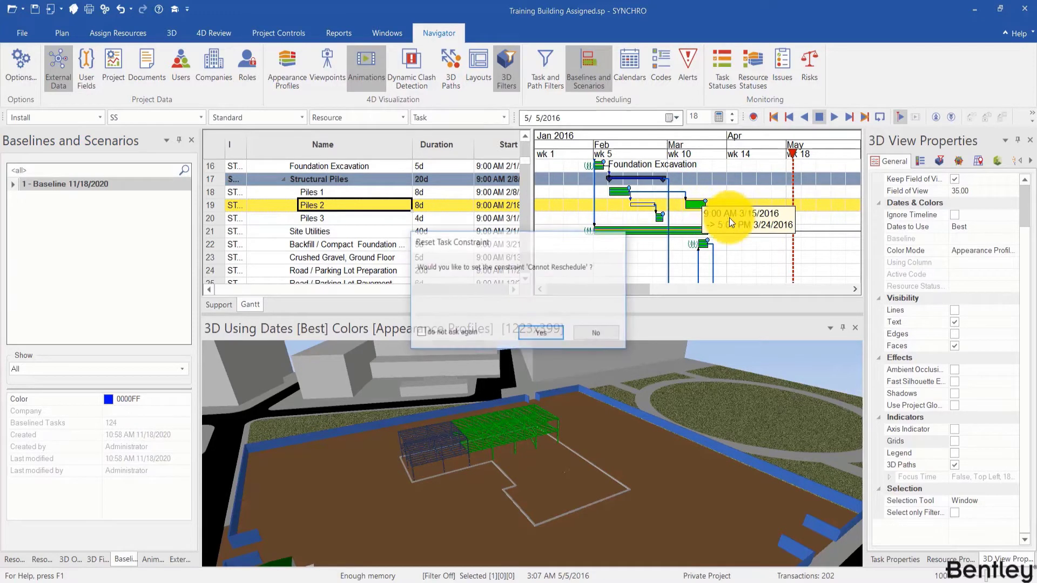
{"action": "left_click", "coordinate": [534, 332]}
{"action": "left_click", "coordinate": [63, 33]}
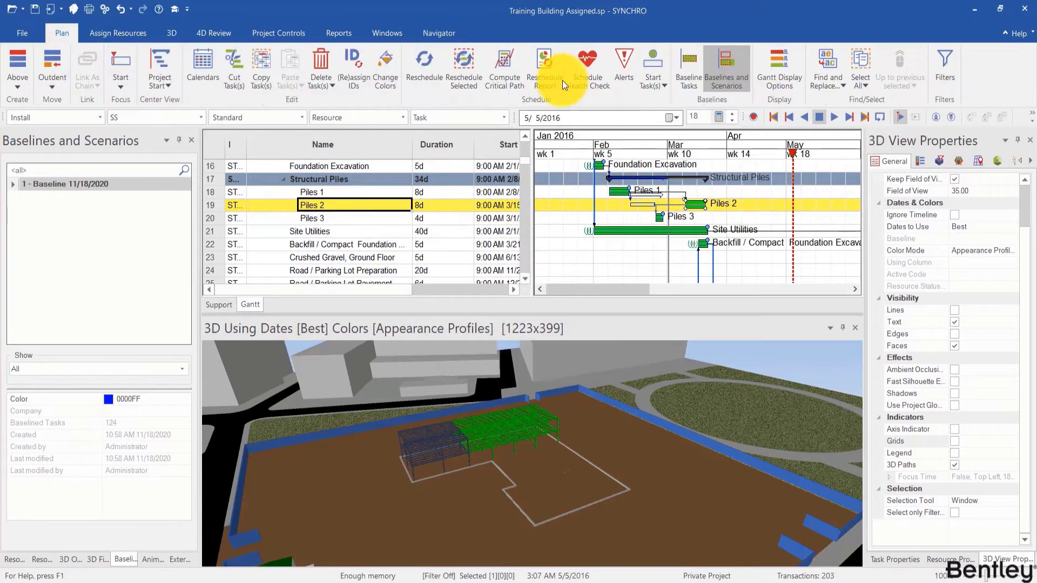
{"action": "left_click", "coordinate": [439, 79]}
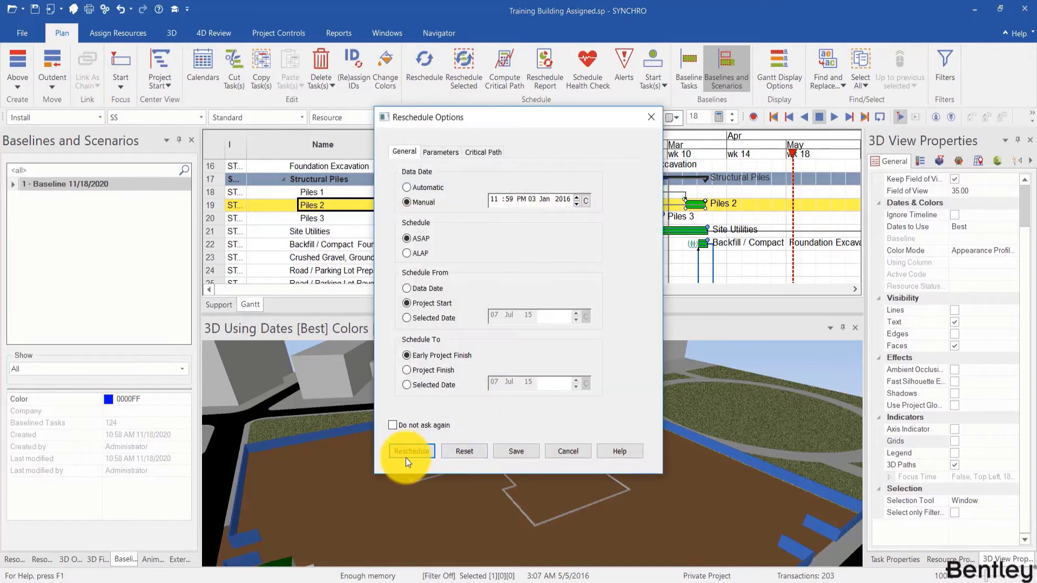
{"action": "left_click", "coordinate": [410, 451]}
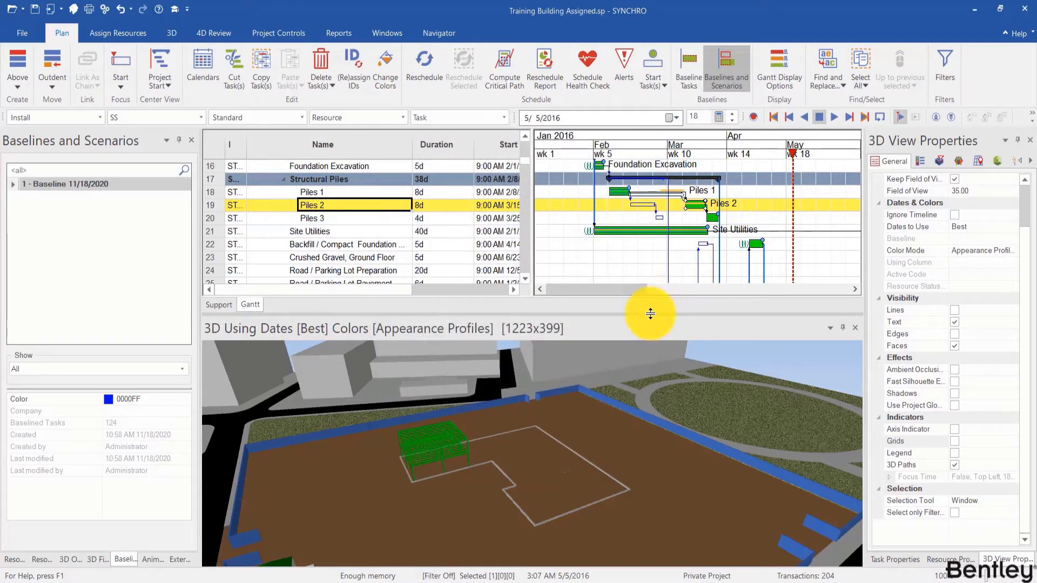
Step: Undo both schedule changes so Structural Piles returns to 20d, then enlarge the 3D view
{"action": "left_click_drag", "start_coordinate": [650, 314], "coordinate": [653, 377]}
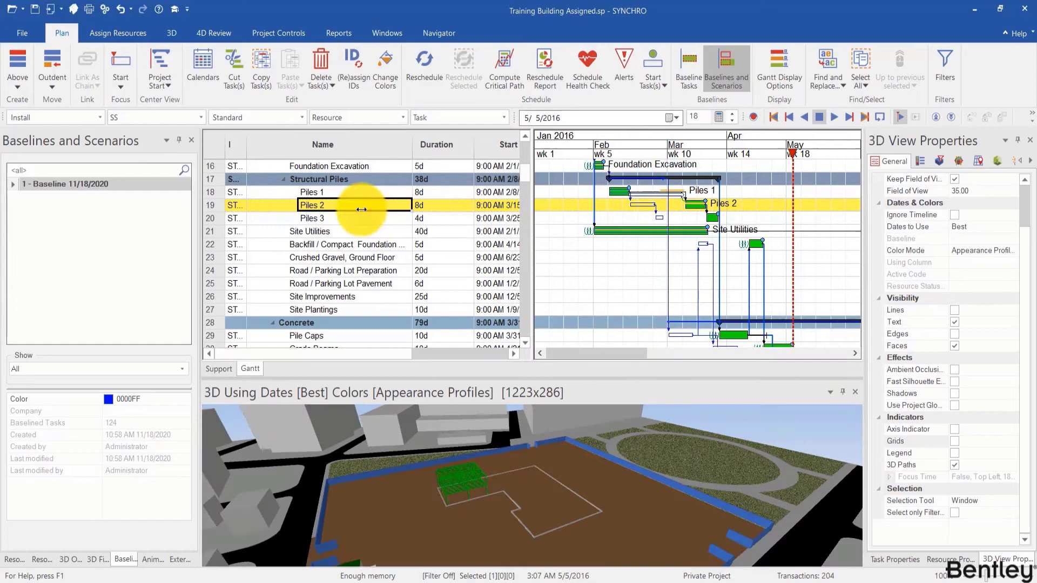
{"action": "key", "text": "ctrl+z"}
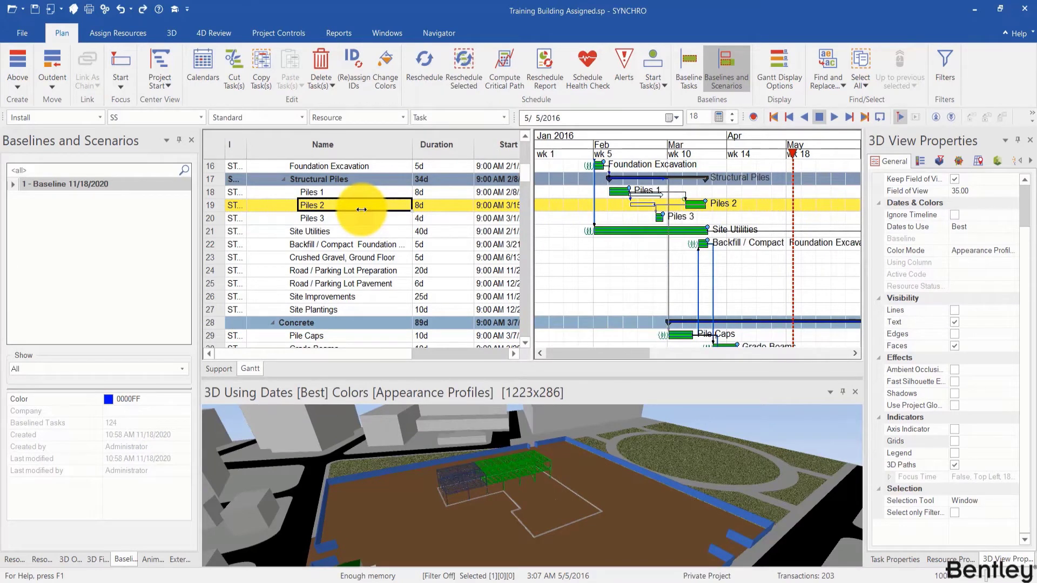
{"action": "key", "text": "ctrl+z"}
{"action": "left_click_drag", "start_coordinate": [562, 377], "coordinate": [572, 309]}
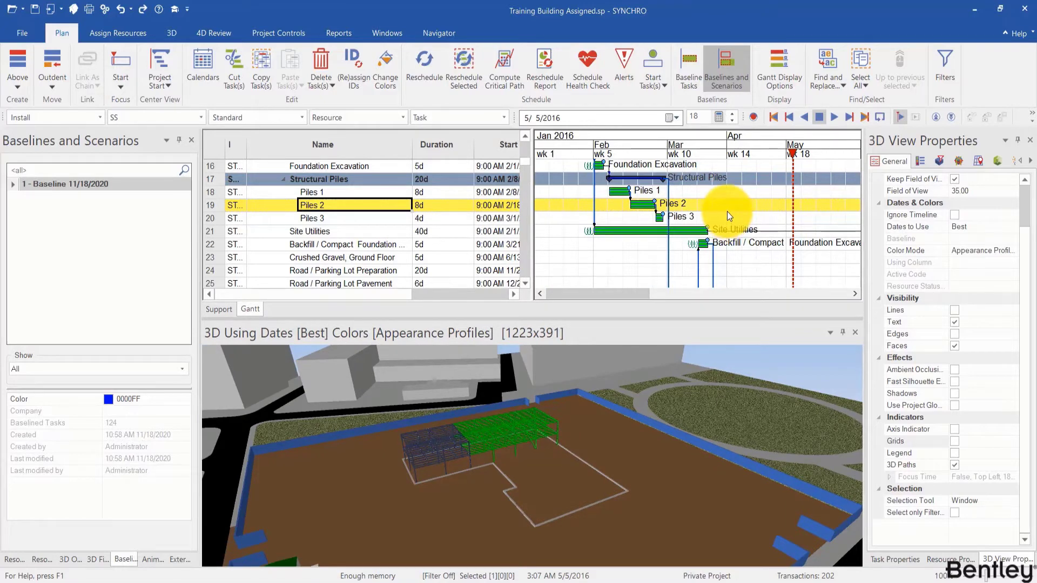
Step: Add a second 3D view on the right and set it to use Baseline Dates
{"action": "left_click", "coordinate": [397, 28]}
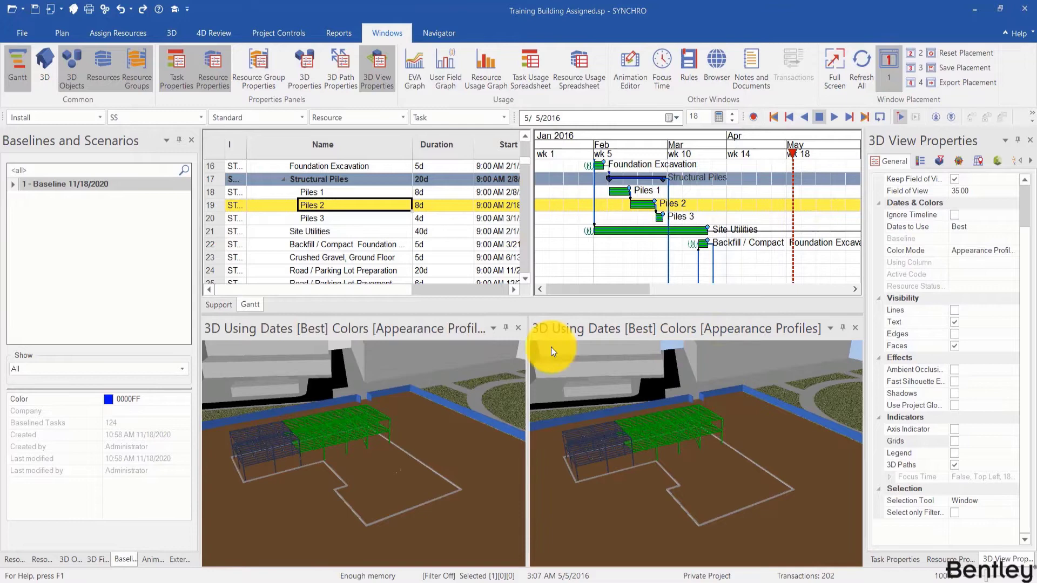
{"action": "left_click", "coordinate": [160, 278]}
{"action": "right_click", "coordinate": [685, 385]}
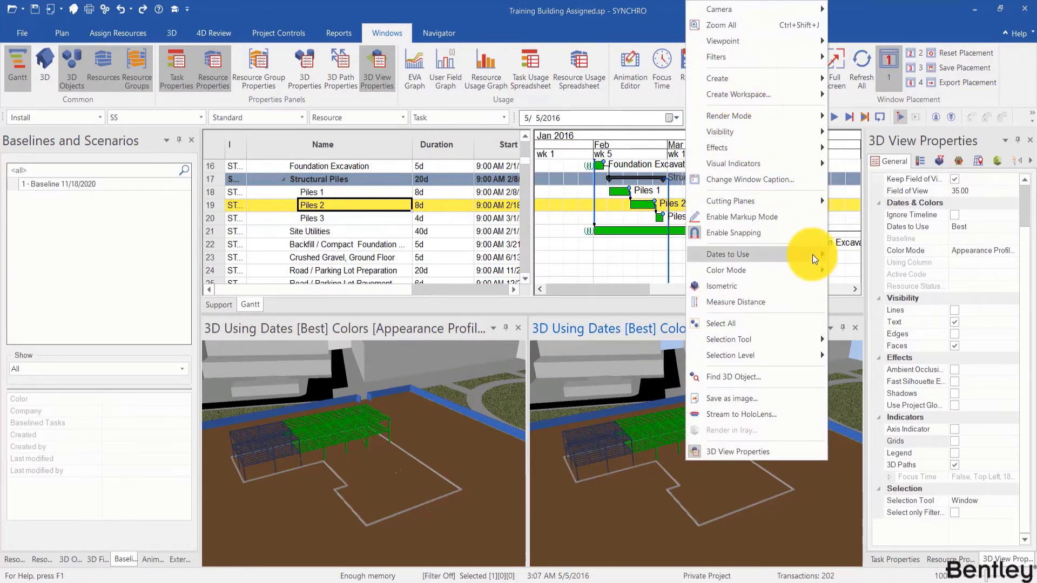
{"action": "mouse_move", "coordinate": [810, 254]}
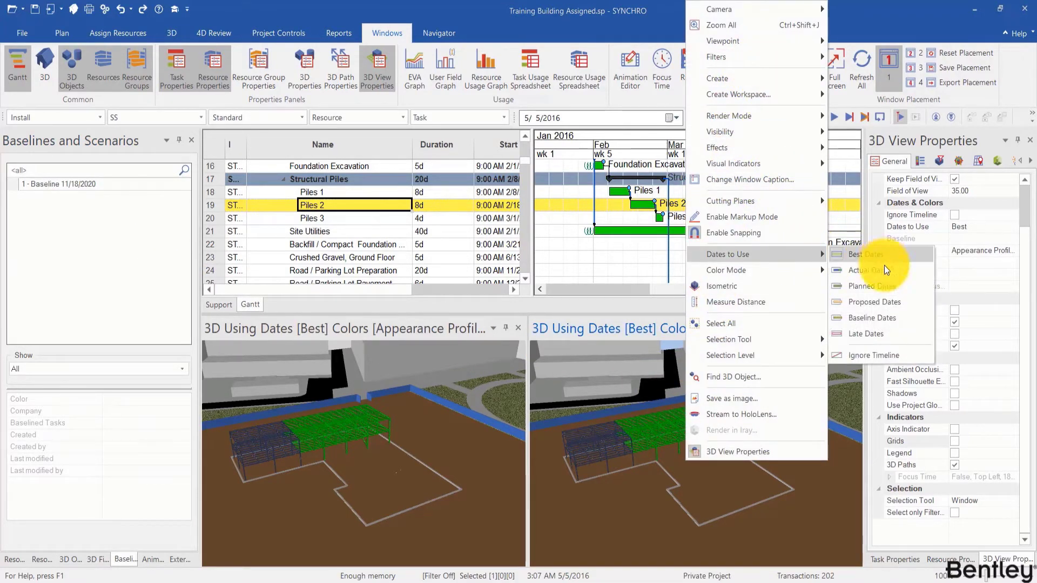
{"action": "left_click", "coordinate": [890, 302]}
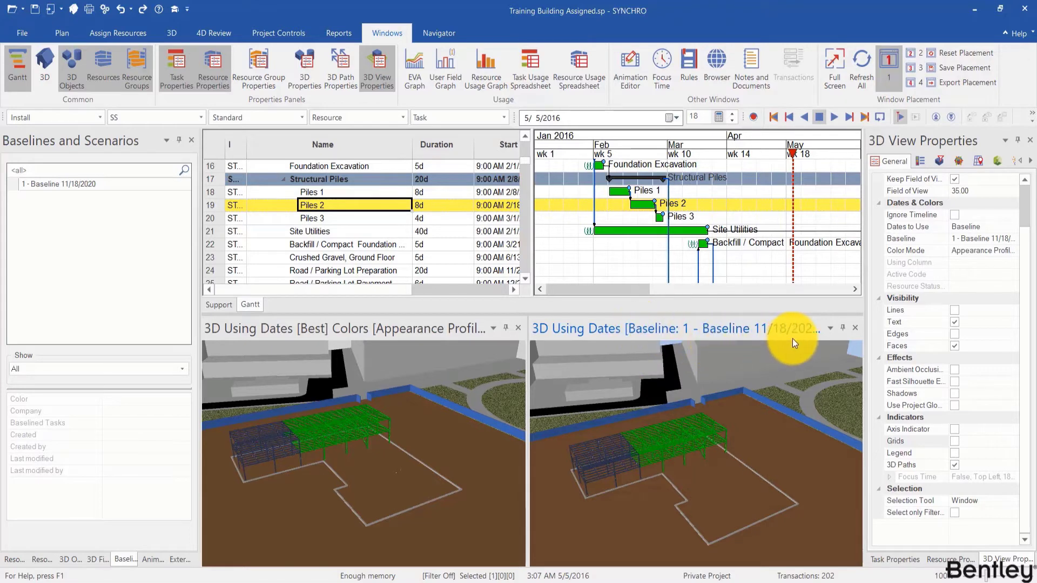
Step: Delay Piles 2 to start 3/15, reset its constraint, and reschedule the project
{"action": "left_click_drag", "start_coordinate": [636, 205], "coordinate": [691, 204]}
{"action": "left_click", "coordinate": [539, 334]}
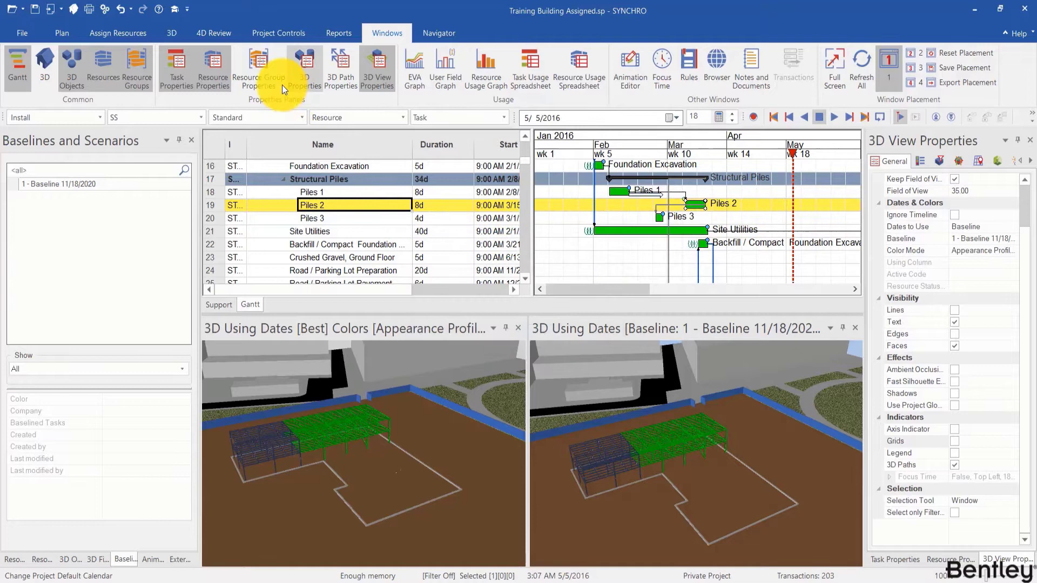
{"action": "left_click", "coordinate": [69, 37]}
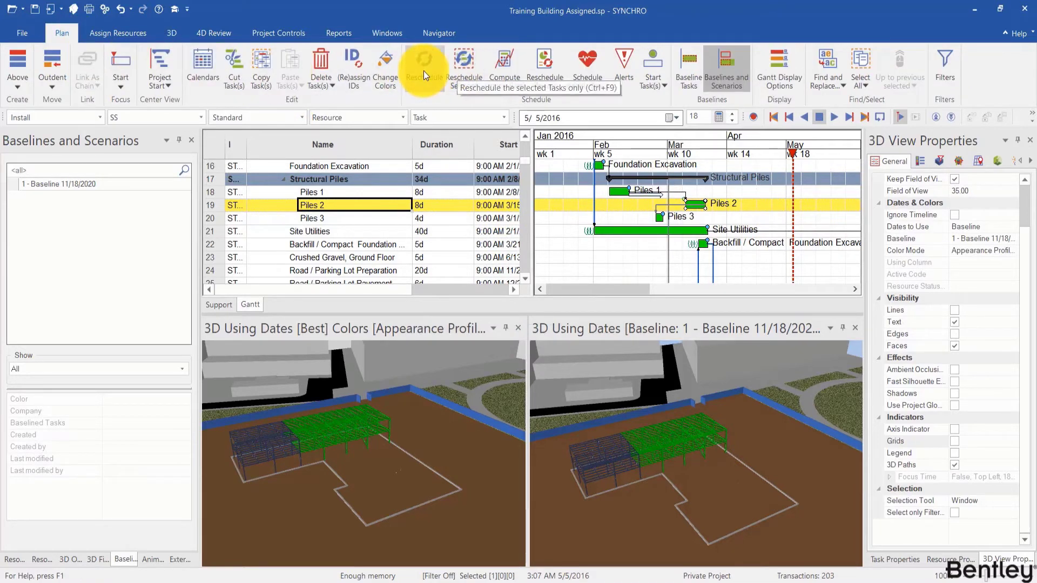
{"action": "left_click", "coordinate": [423, 69]}
{"action": "left_click", "coordinate": [416, 449]}
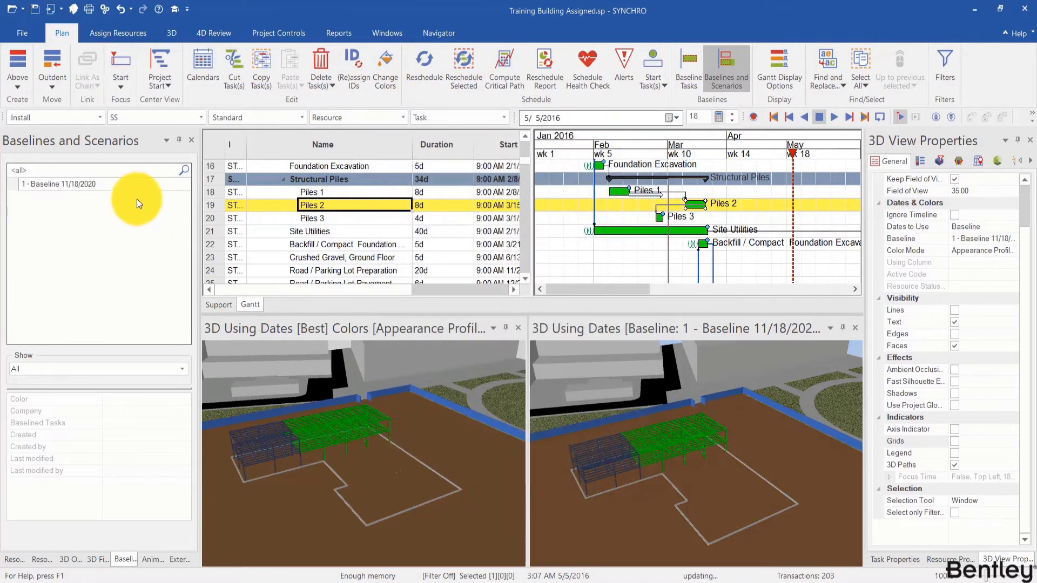
Step: Show the baseline bars in the Gantt chart and move the focus time to late February
{"action": "left_click", "coordinate": [105, 184]}
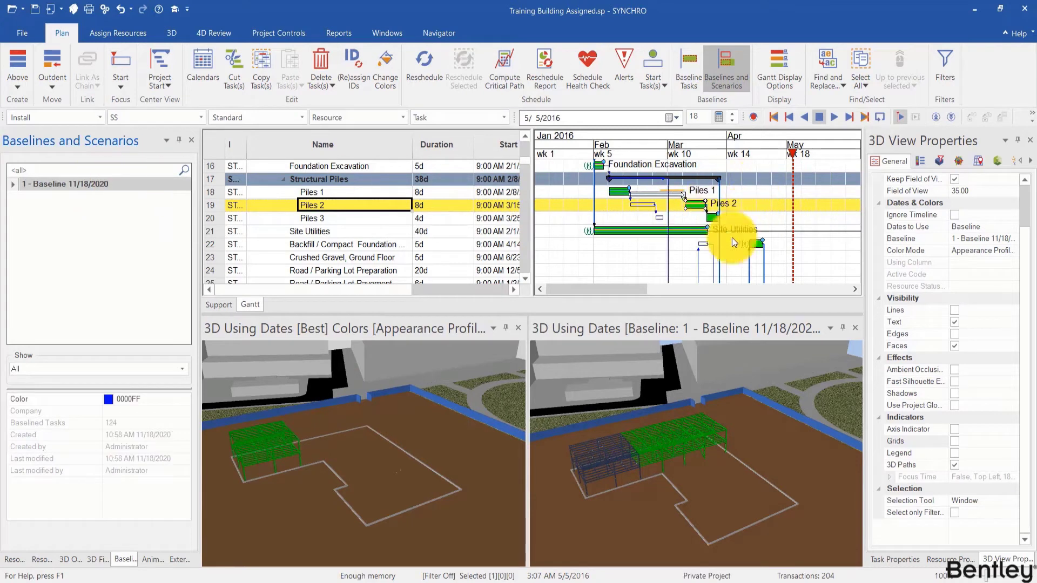
{"action": "left_click_drag", "start_coordinate": [615, 146], "coordinate": [730, 141]}
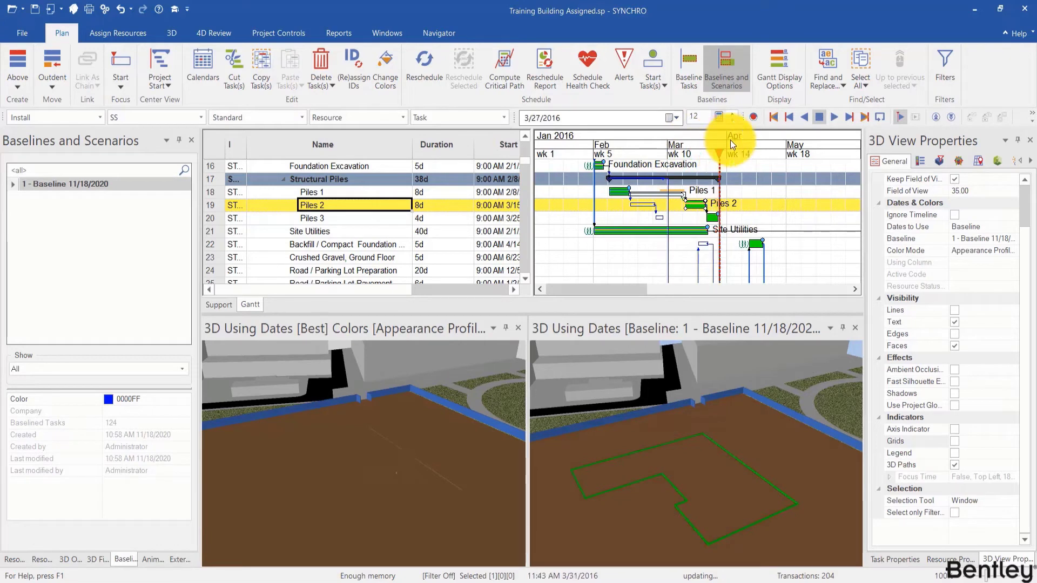
{"action": "right_click", "coordinate": [671, 360]}
Step: Link all 3D view cameras, zoom out, and advance the focus time through April and May
{"action": "mouse_move", "coordinate": [778, 11]}
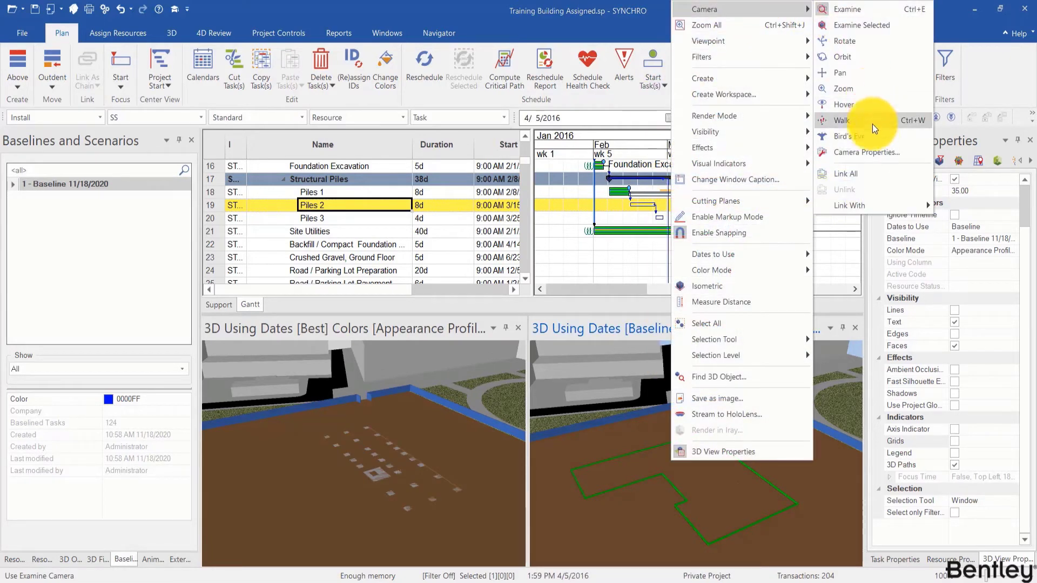
{"action": "left_click", "coordinate": [879, 174]}
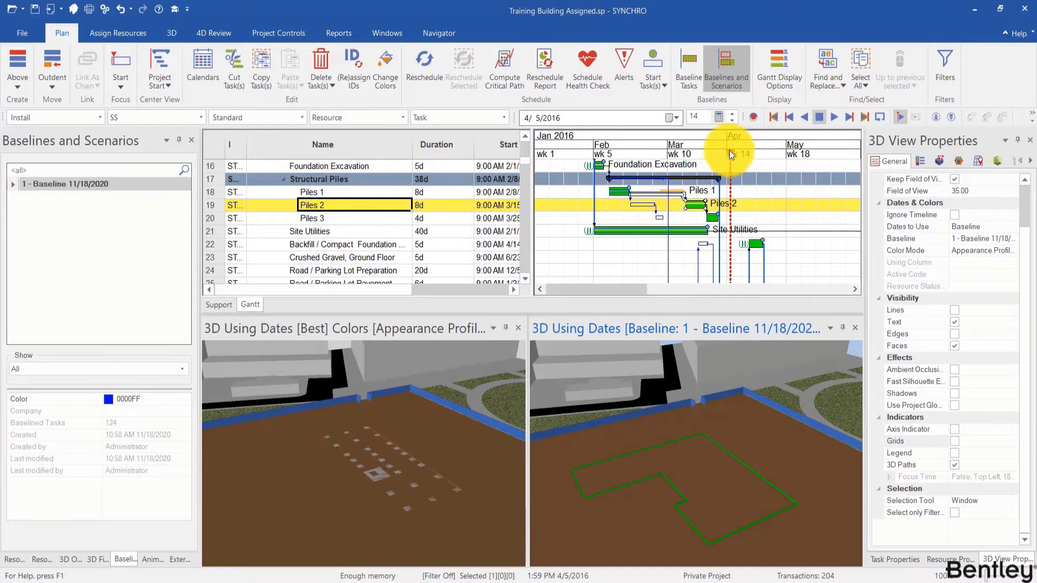
{"action": "left_click_drag", "start_coordinate": [734, 147], "coordinate": [806, 129]}
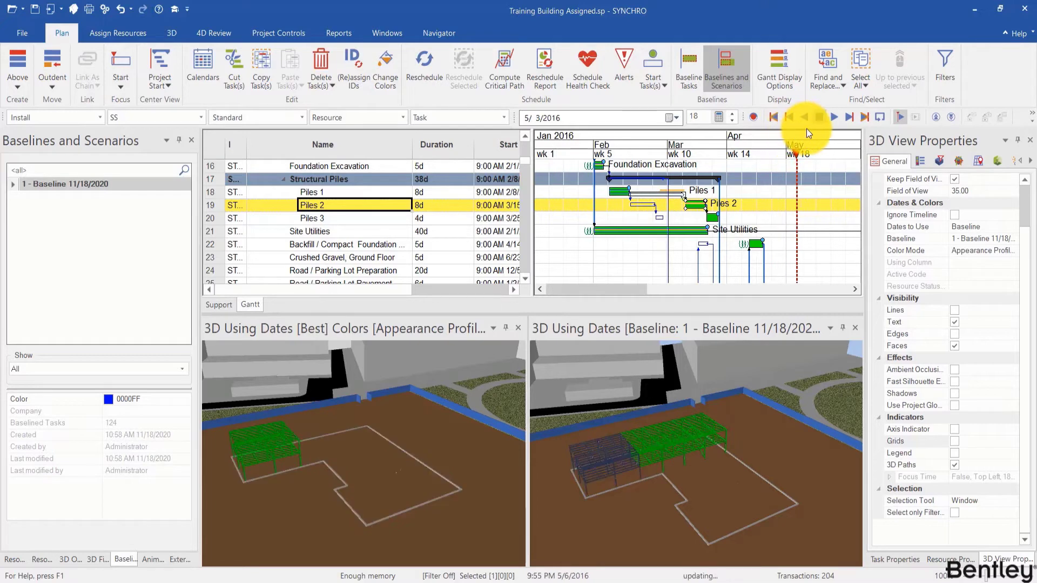
{"action": "left_click_drag", "start_coordinate": [748, 393], "coordinate": [752, 312]}
{"action": "mouse_move", "coordinate": [812, 153]}
{"action": "left_mouse_down"}
{"action": "mouse_move", "coordinate": [804, 148]}
{"action": "mouse_move", "coordinate": [851, 147]}
{"action": "mouse_move", "coordinate": [841, 144]}
{"action": "left_mouse_up"}
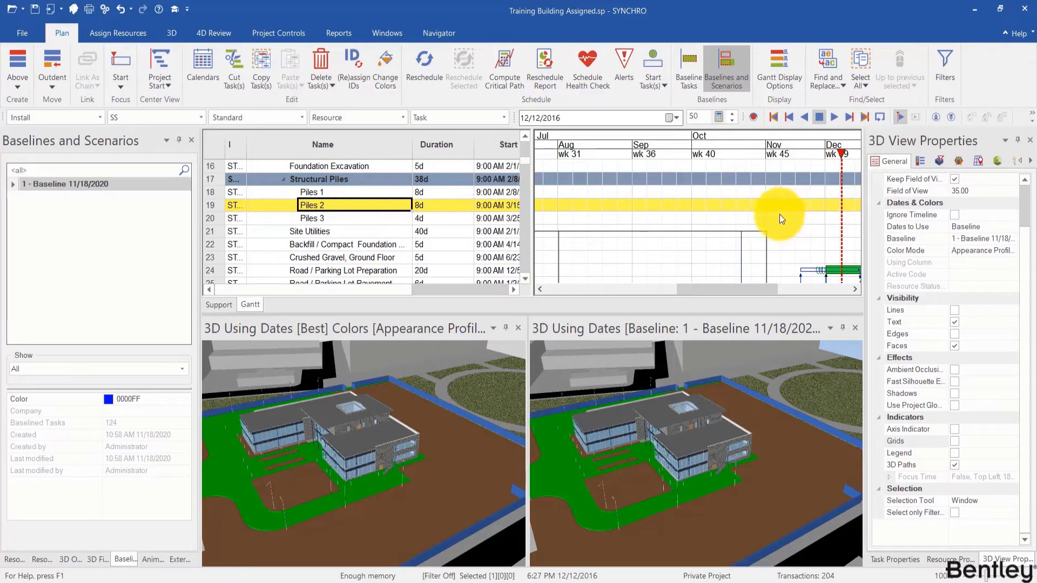
Step: Restore the baselined task dates, backing up the current schedule as 'Baseline 11/18/2020'
{"action": "right_click", "coordinate": [128, 185]}
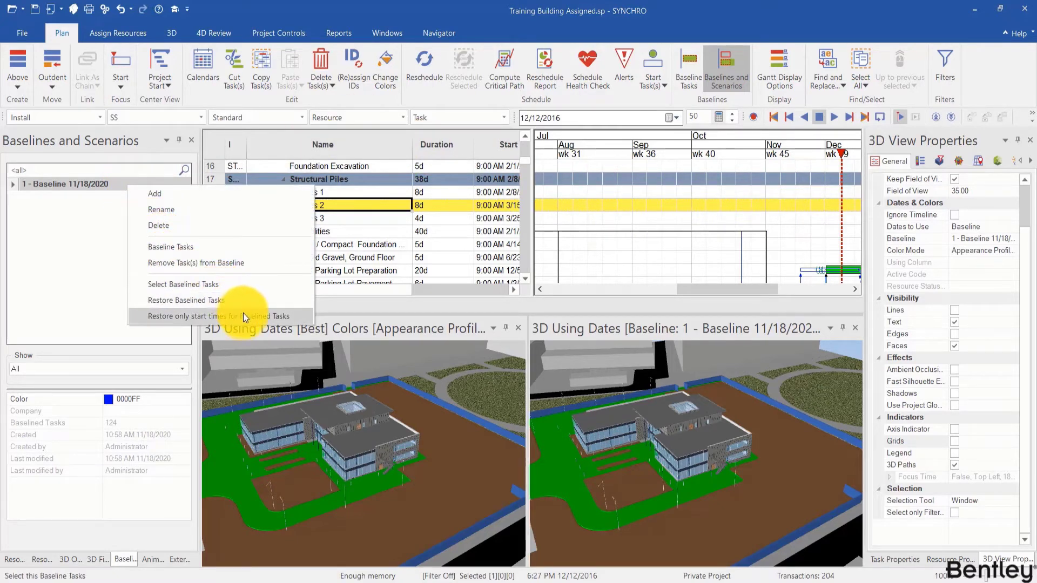
{"action": "left_click", "coordinate": [279, 301]}
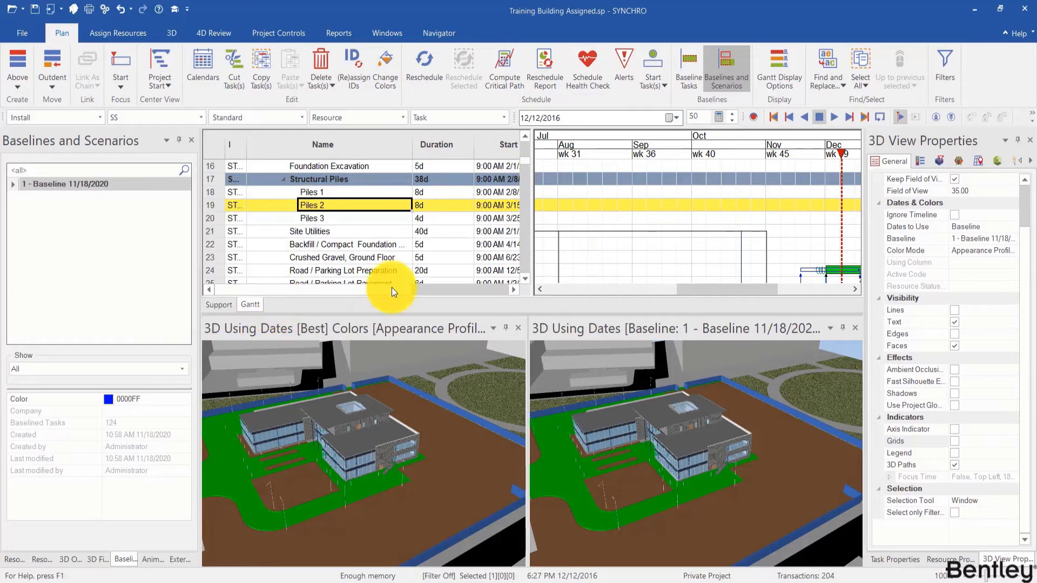
{"action": "left_click", "coordinate": [508, 328]}
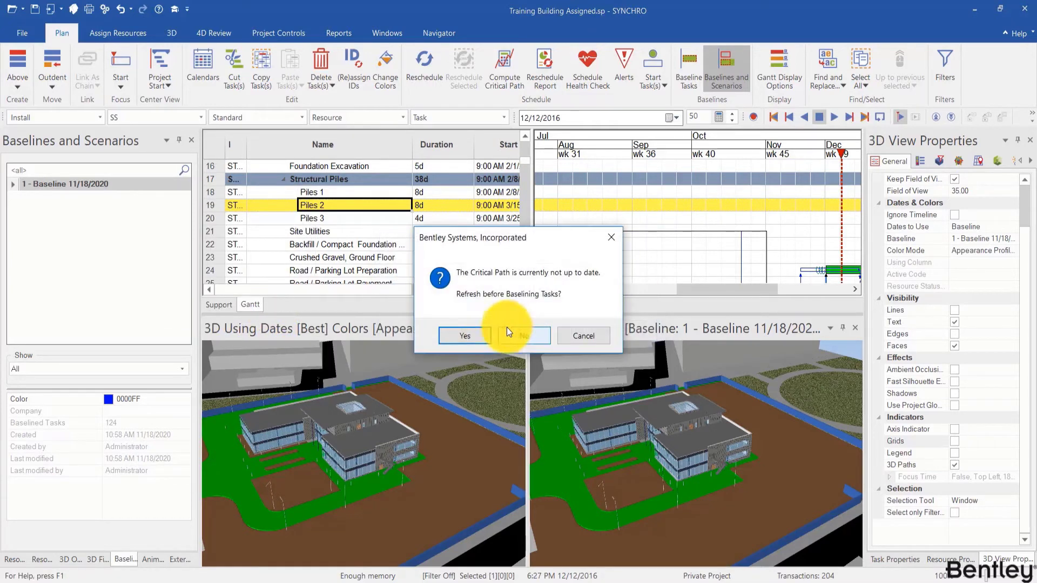
{"action": "left_click", "coordinate": [468, 335]}
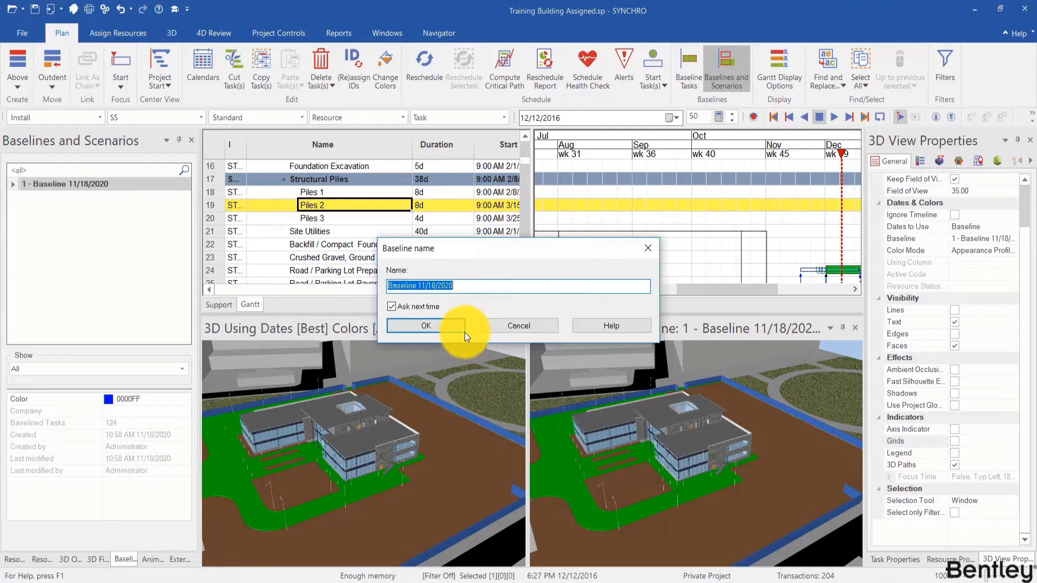
{"action": "left_click", "coordinate": [444, 326]}
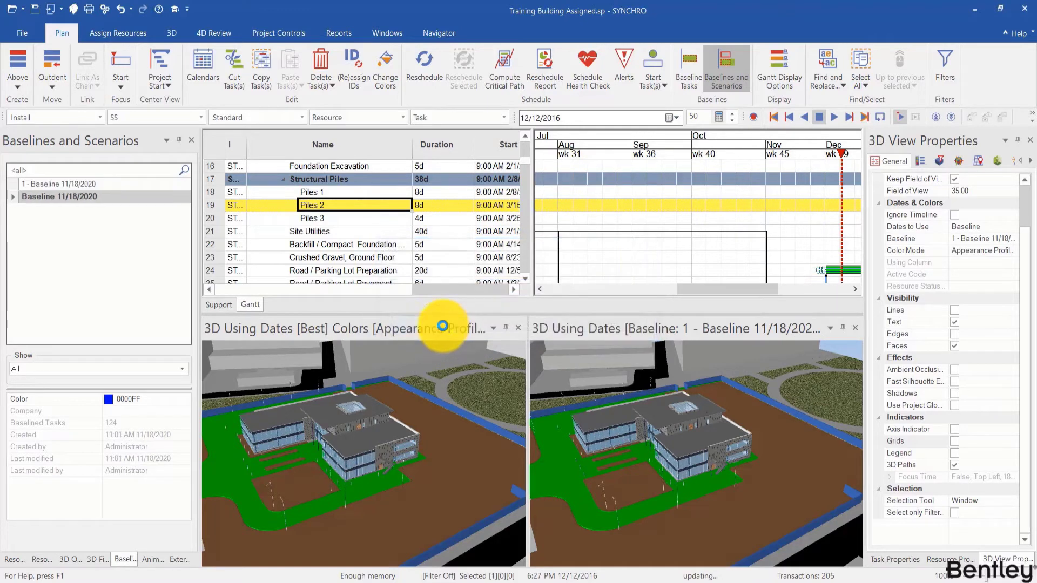
{"action": "left_click", "coordinate": [626, 206]}
Step: Close the baseline 3D view and show the External Data list with Training Project Schedule.xml
{"action": "left_click", "coordinate": [708, 142]}
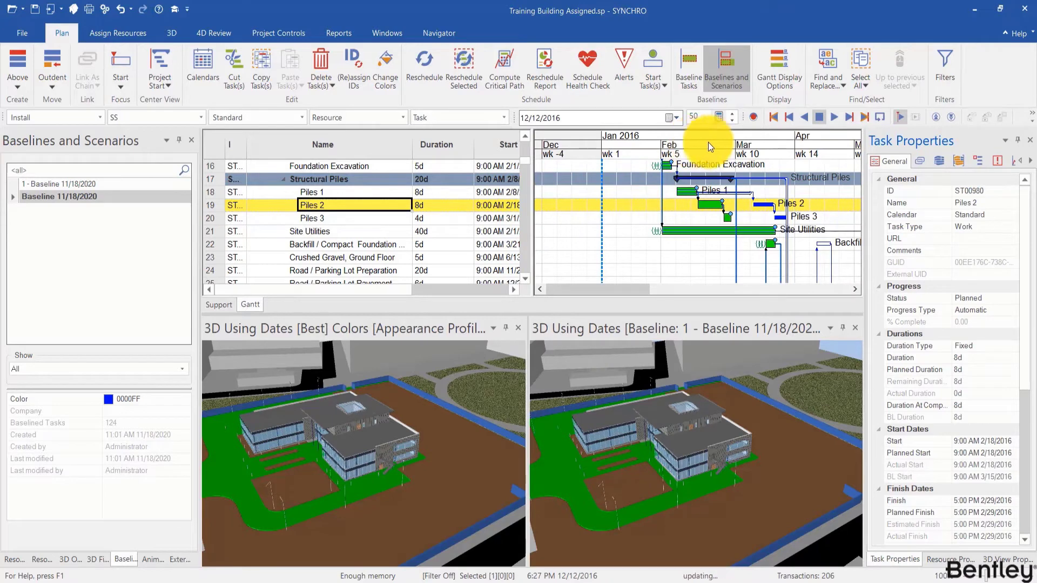
{"action": "left_click", "coordinate": [854, 328]}
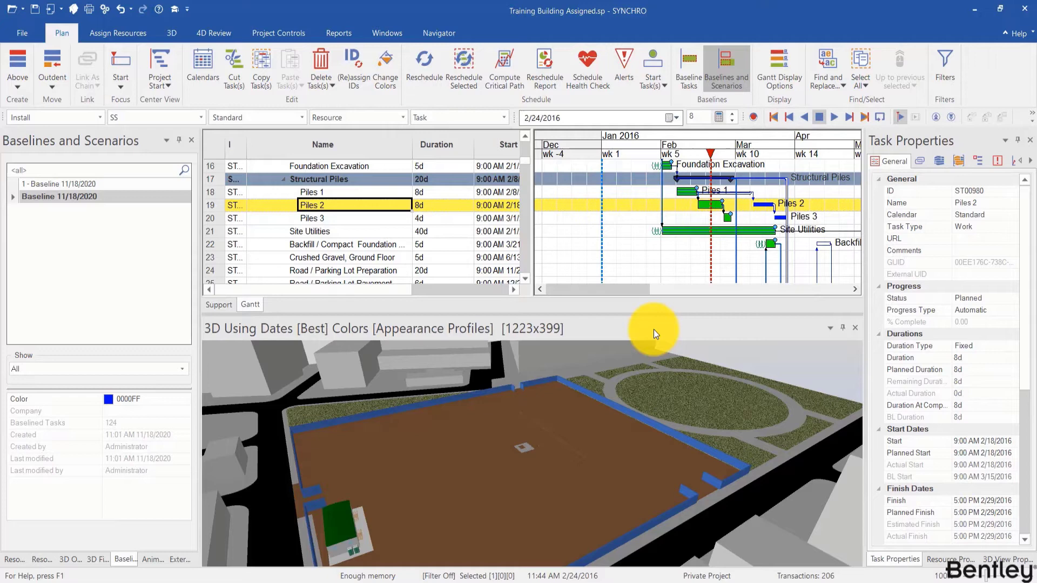
{"action": "left_click", "coordinate": [448, 32]}
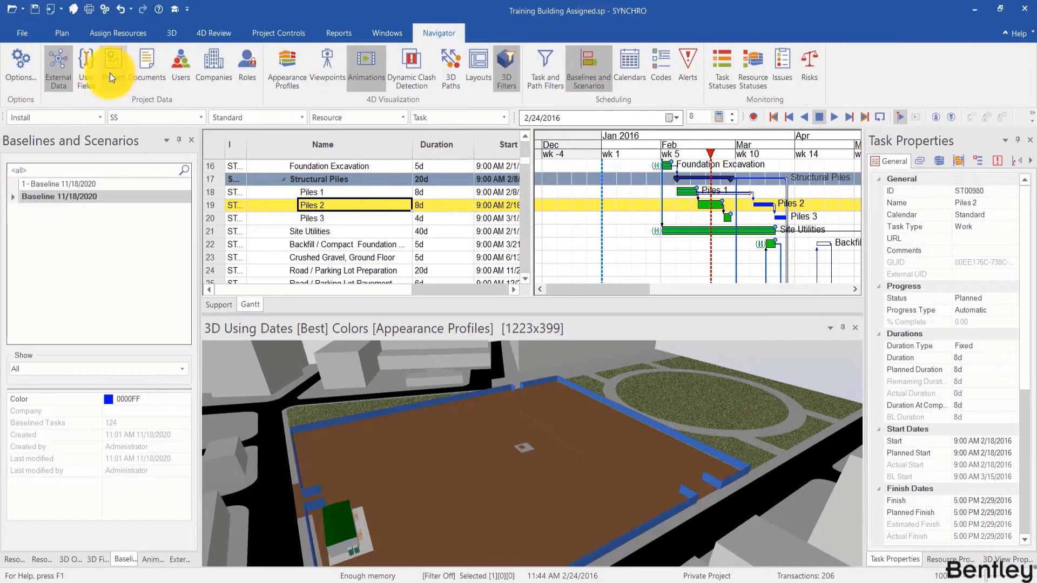
{"action": "left_click", "coordinate": [67, 73]}
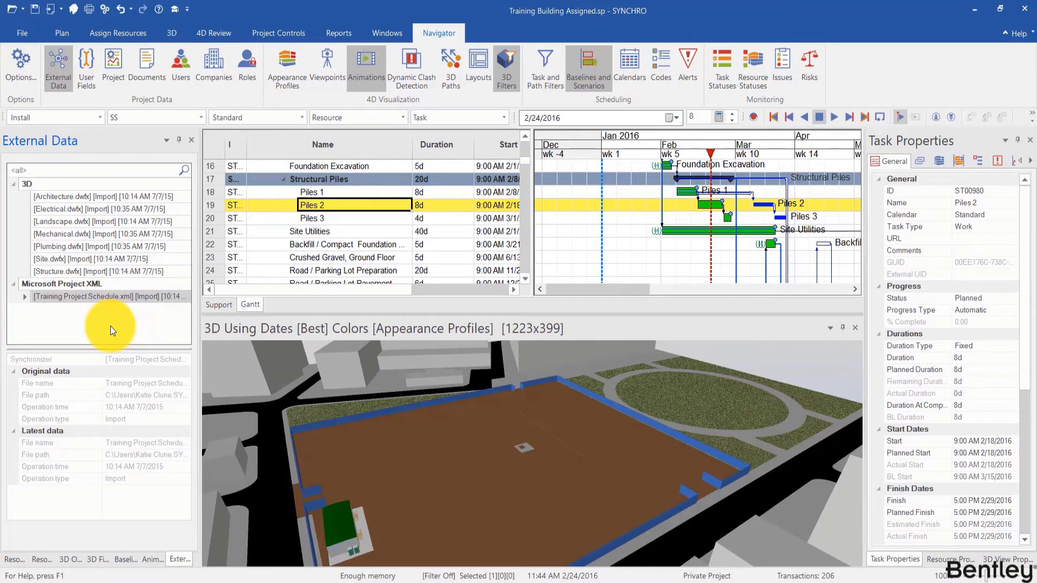
Step: Synchronize Training Project Schedule.xml from Training Project Schedule Updated.xml, advancing to per-object options
{"action": "right_click", "coordinate": [111, 301]}
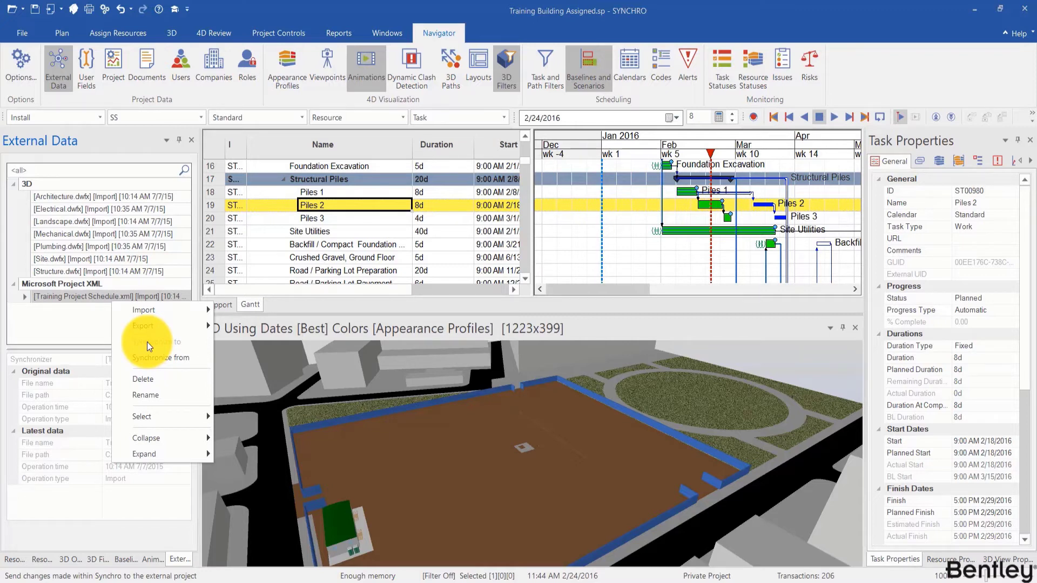
{"action": "left_click", "coordinate": [157, 358]}
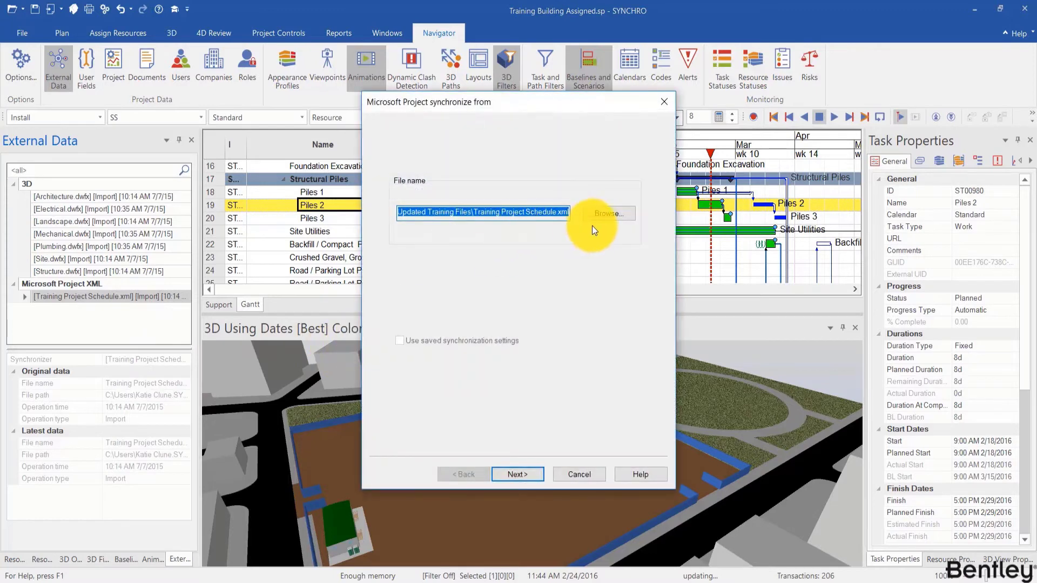
{"action": "left_click", "coordinate": [598, 213]}
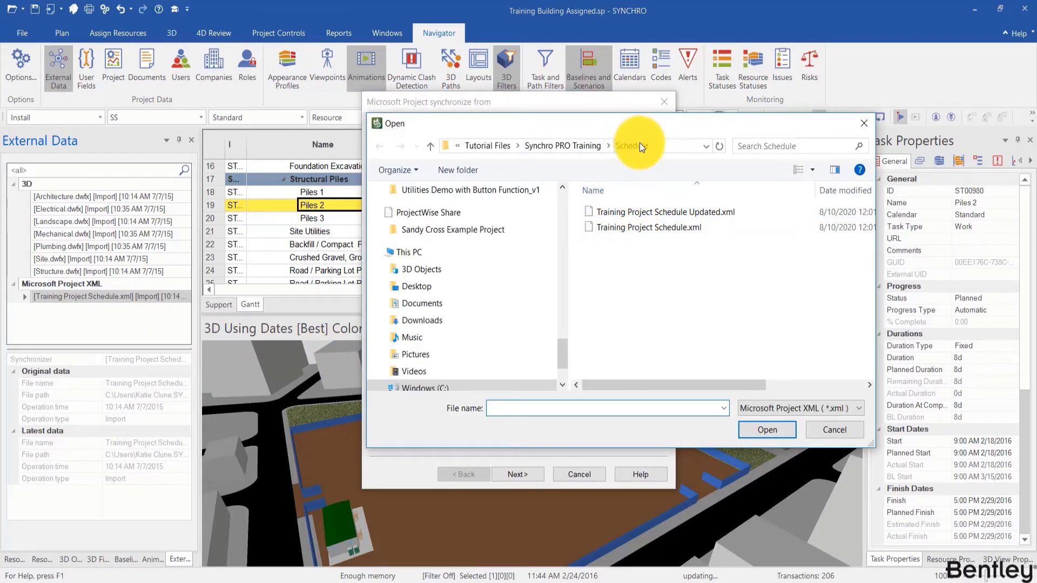
{"action": "left_click", "coordinate": [654, 215]}
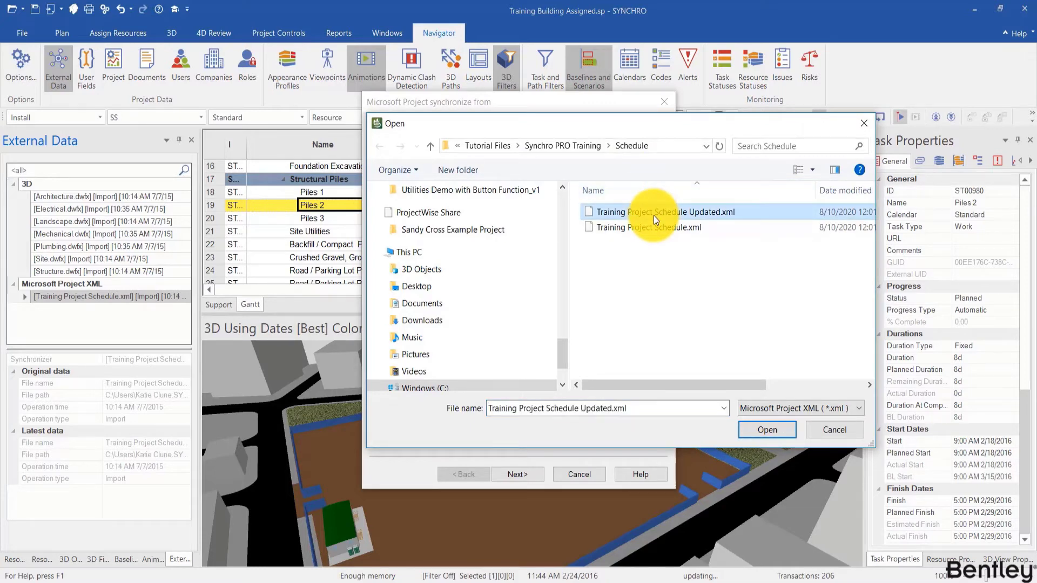
{"action": "left_click", "coordinate": [761, 426]}
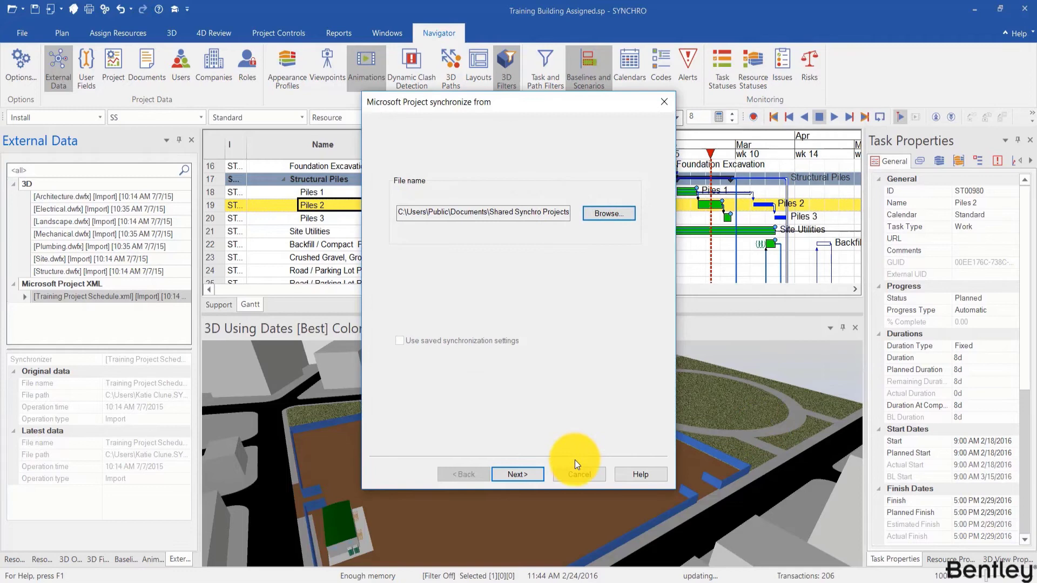
{"action": "left_click", "coordinate": [536, 474]}
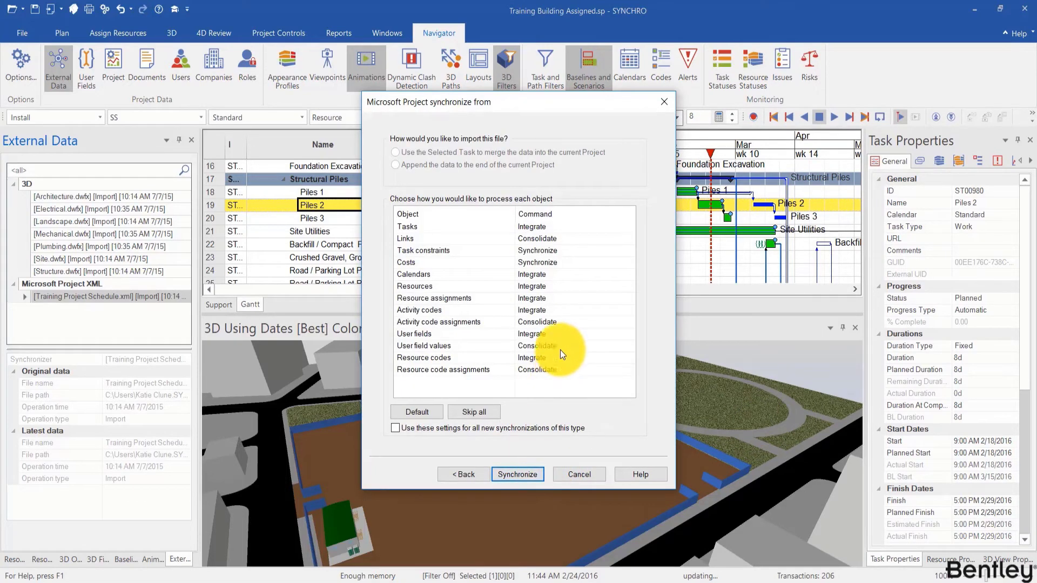
{"action": "left_click", "coordinate": [630, 226]}
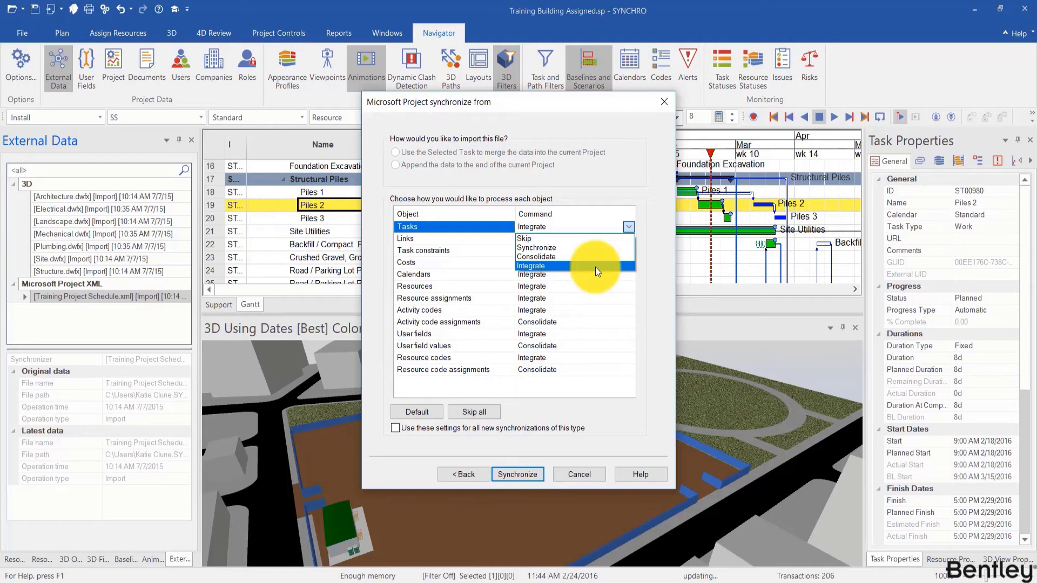
Step: Synchronize from the updated XML with Tasks integrated and default object processing, then set the current date to 3/21/2016
{"action": "left_click", "coordinate": [628, 225]}
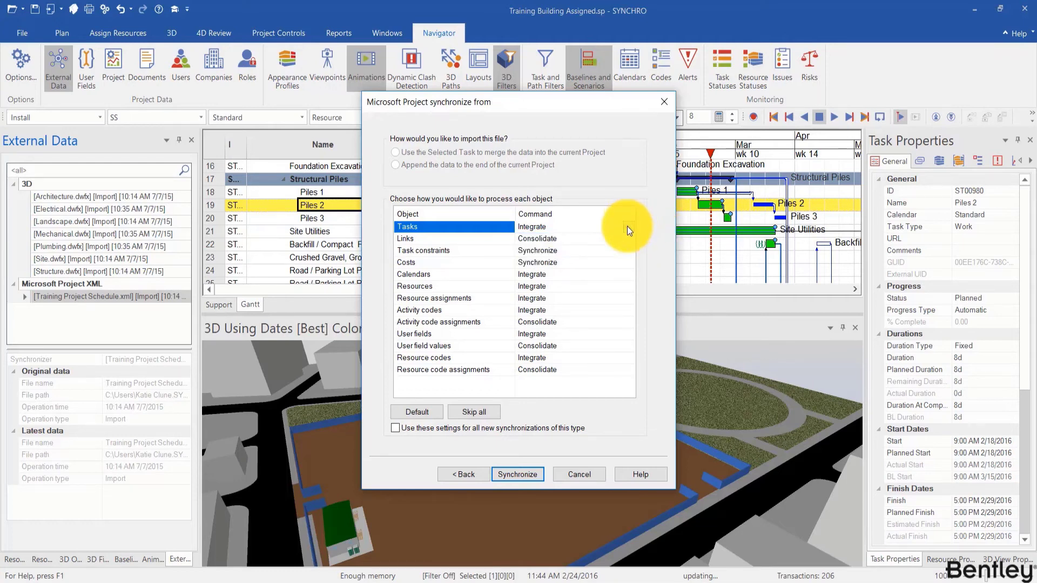
{"action": "left_click", "coordinate": [412, 410]}
{"action": "left_click", "coordinate": [520, 475]}
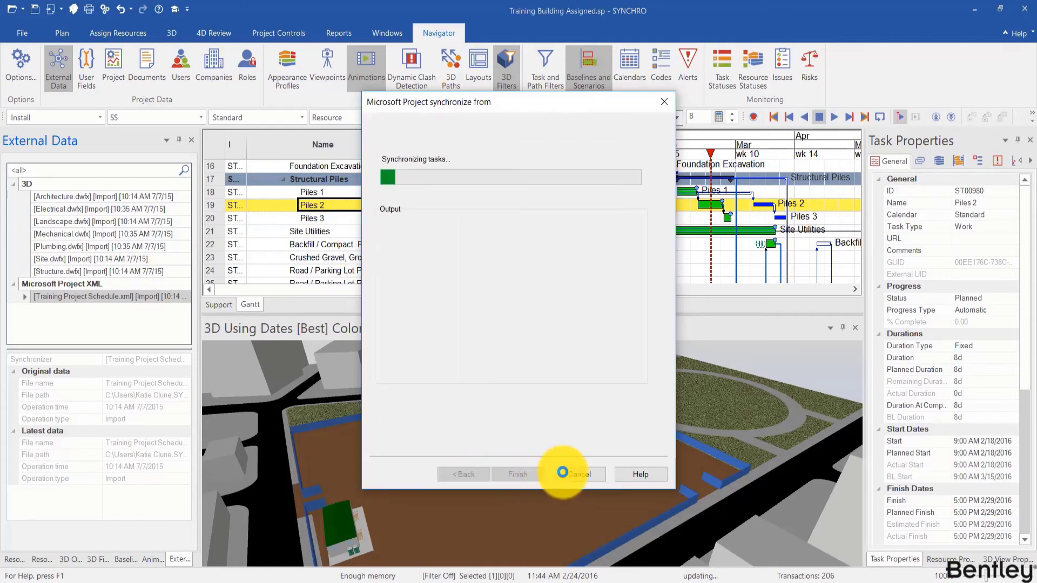
{"action": "scroll", "coordinate": [452, 288], "scroll_direction": "down", "scroll_amount": 5}
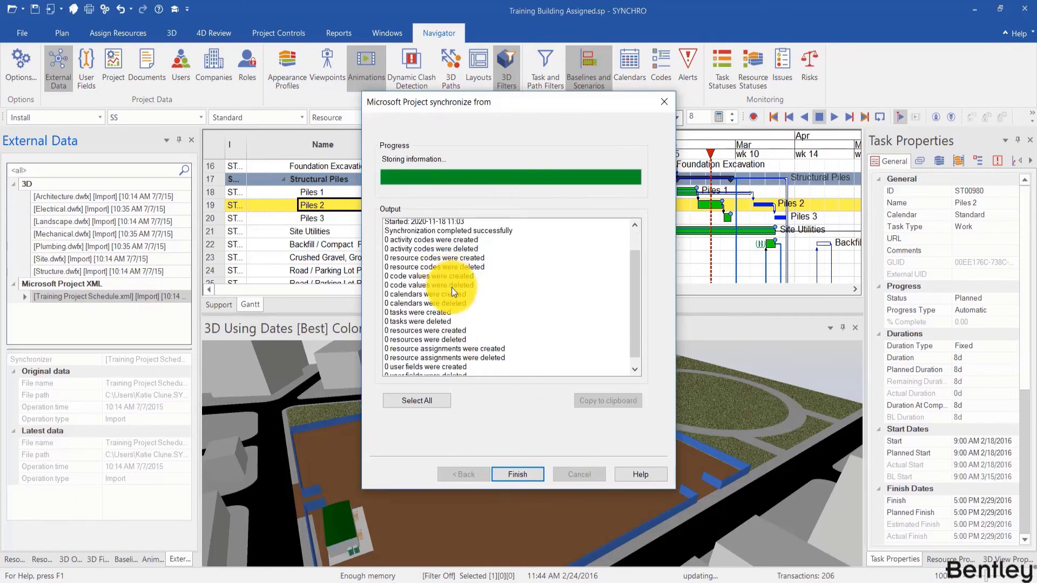
{"action": "left_click", "coordinate": [533, 473]}
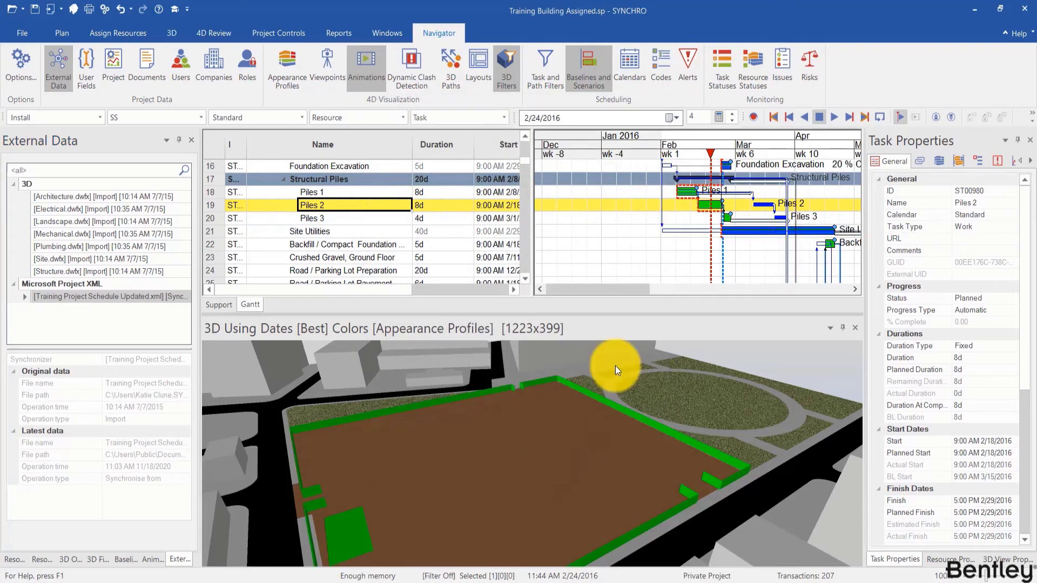
{"action": "left_click_drag", "start_coordinate": [689, 157], "coordinate": [766, 154]}
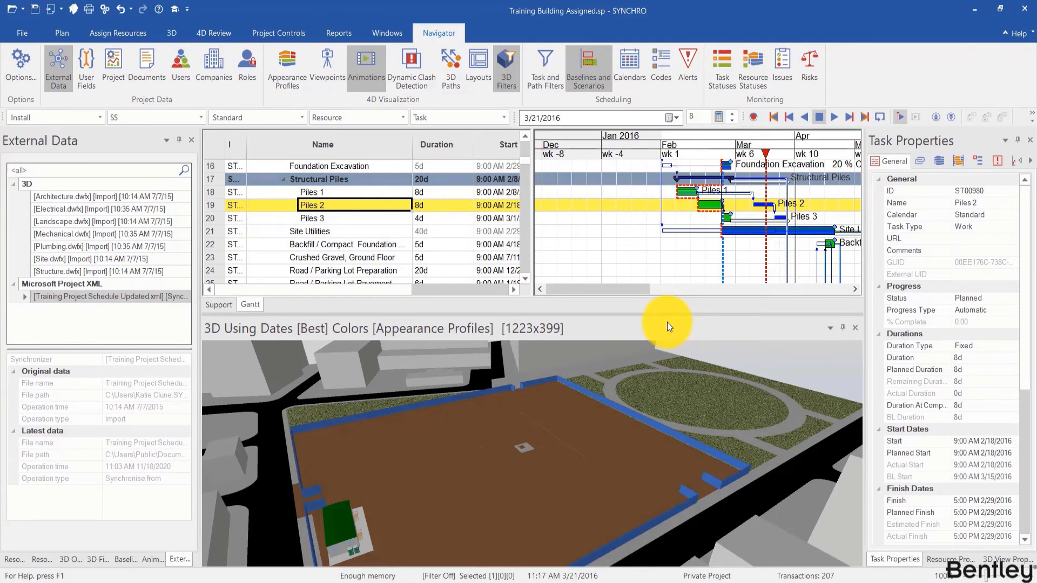
Step: Add a second 3D view and link the cameras of all 3D views
{"action": "left_click", "coordinate": [402, 34]}
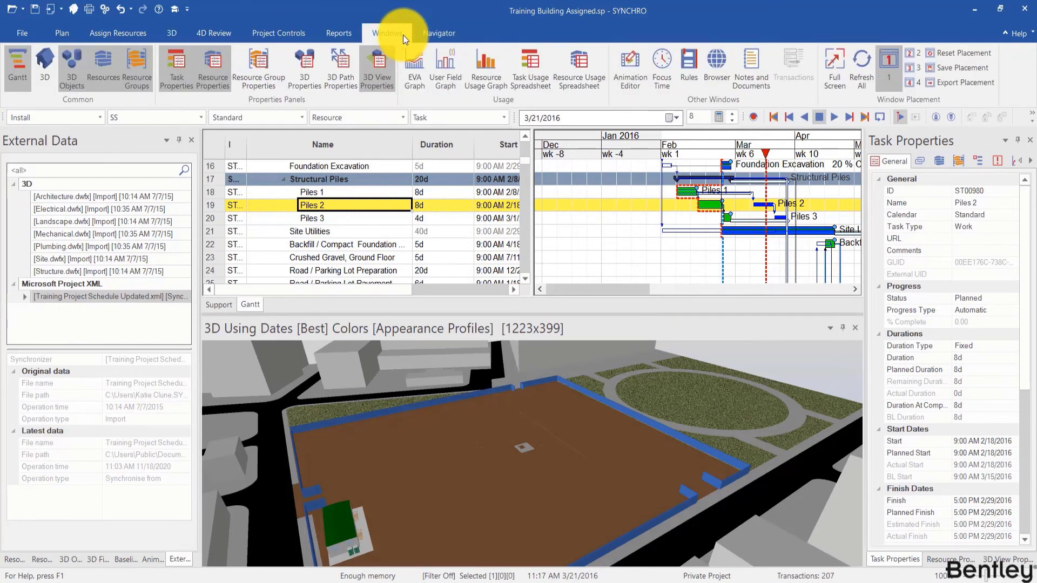
{"action": "left_click", "coordinate": [54, 73]}
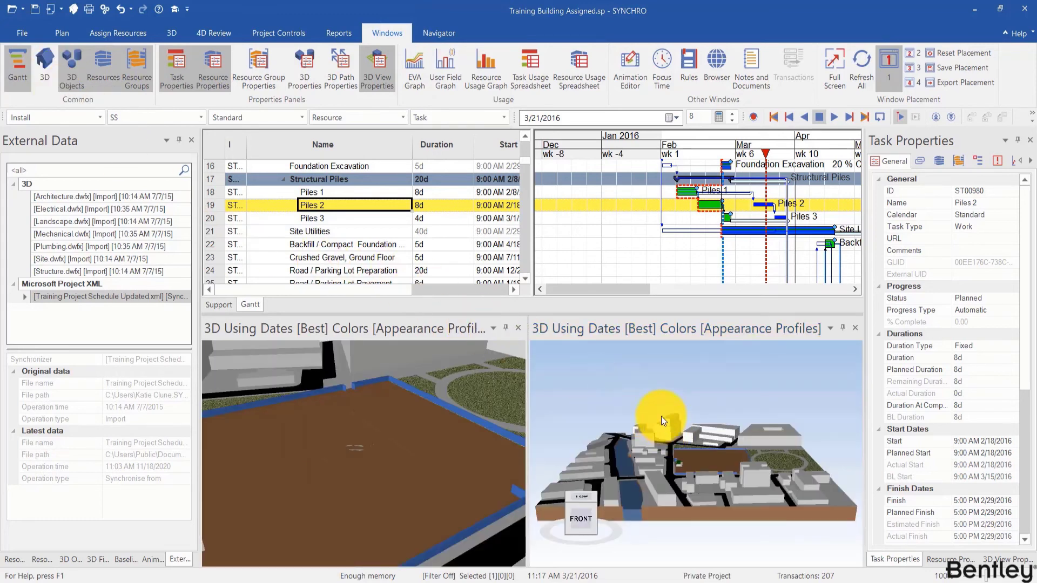
{"action": "right_click", "coordinate": [581, 378]}
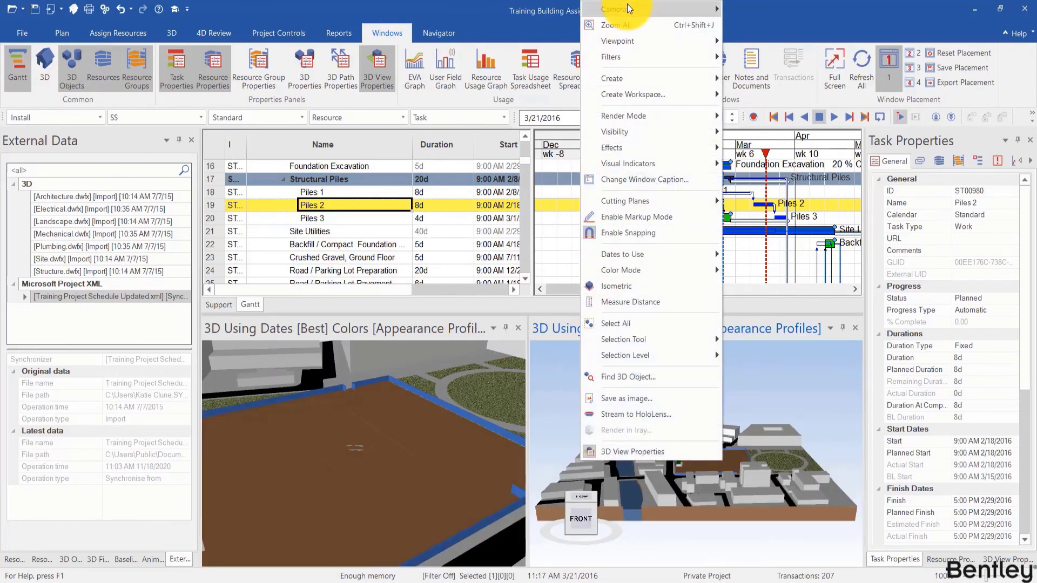
{"action": "mouse_move", "coordinate": [627, 8]}
{"action": "left_click", "coordinate": [756, 173]}
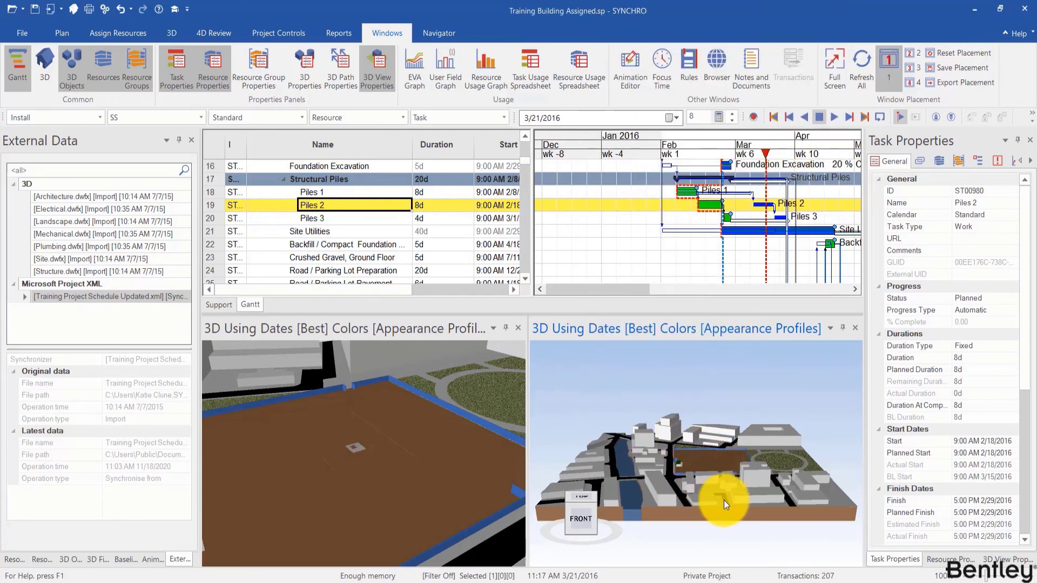
Step: Set the right 3D view to use Baseline dates (1 - Baseline 11/18/2020)
{"action": "scroll", "coordinate": [731, 471], "scroll_direction": "up", "scroll_amount": 5}
{"action": "right_click", "coordinate": [656, 462]}
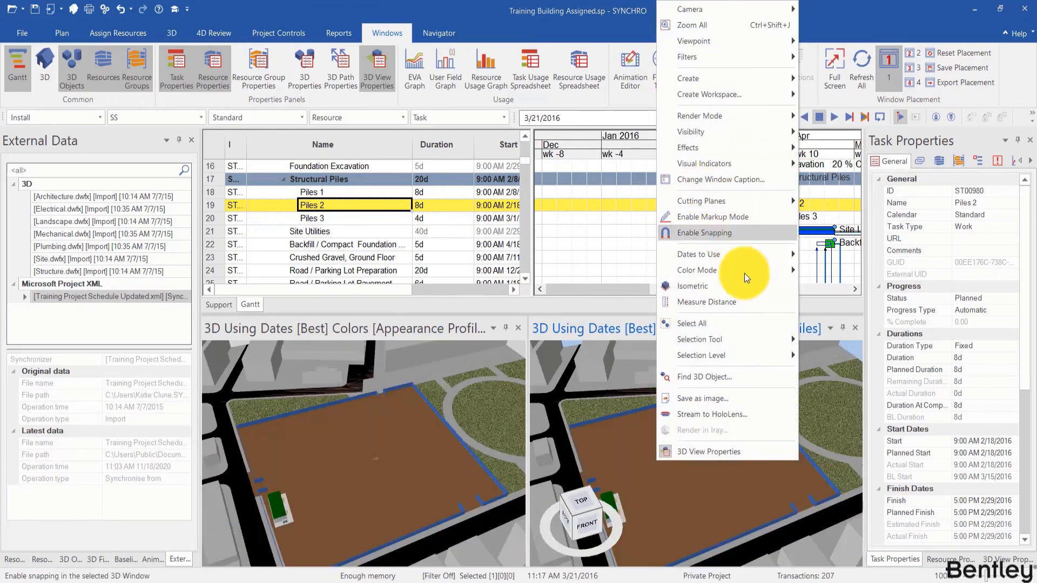
{"action": "mouse_move", "coordinate": [777, 251]}
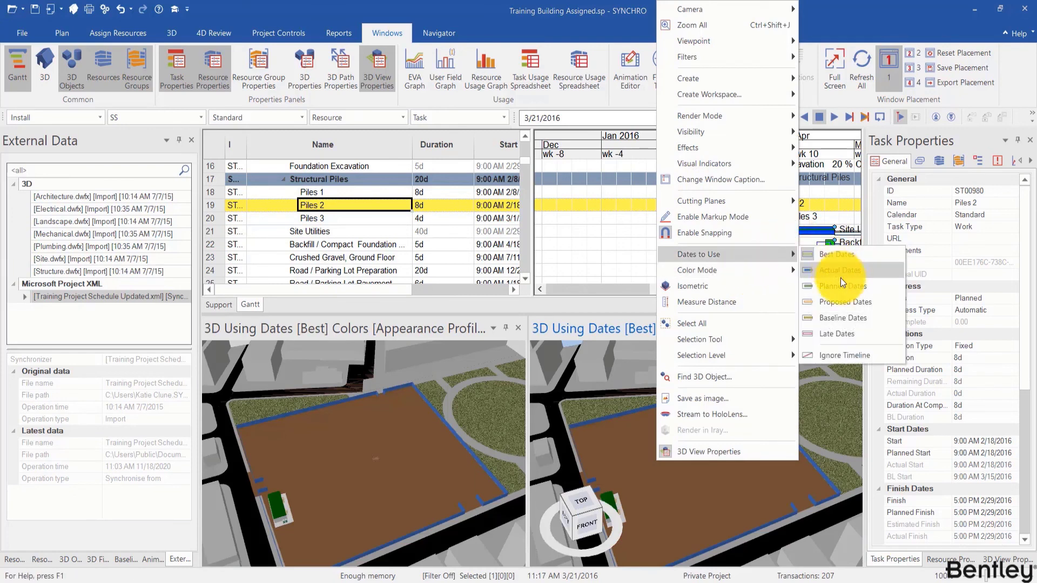
{"action": "left_click", "coordinate": [851, 318]}
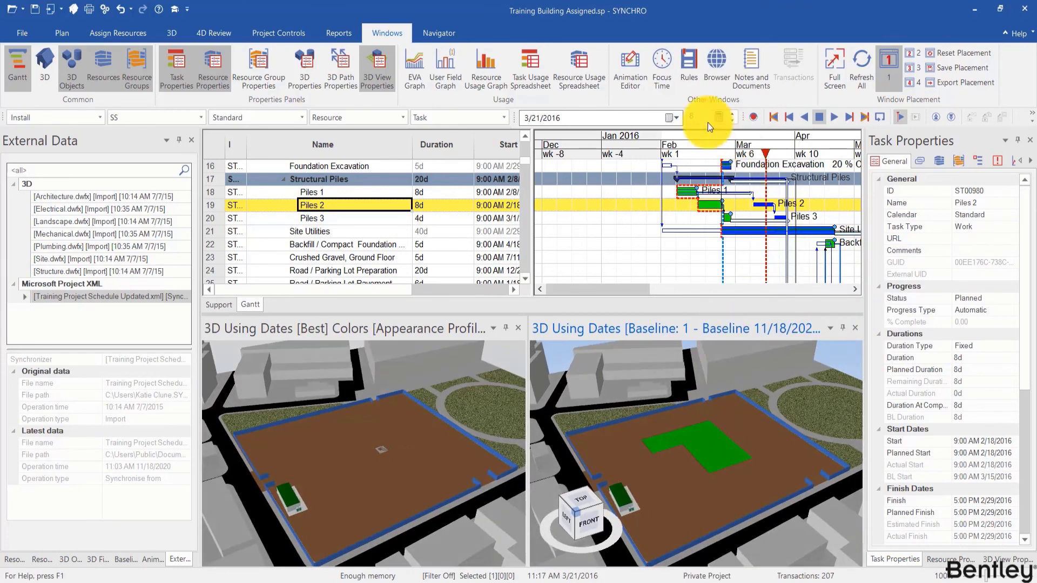